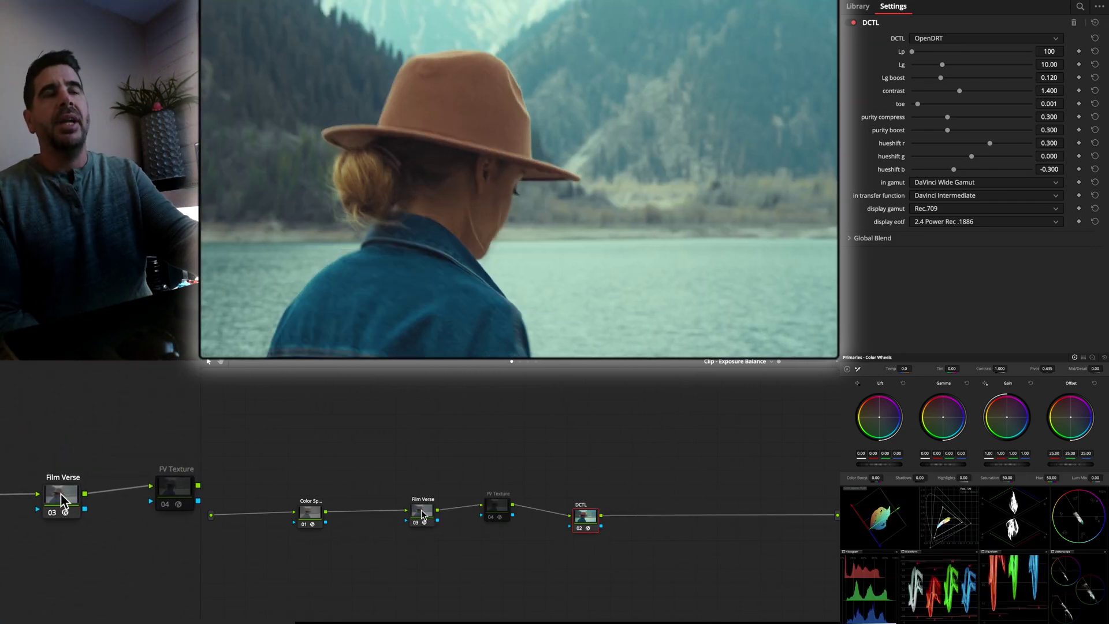
Step: Move to the red car clip and check its Film Verse and colour space transform settings
{"action": "left_click", "coordinate": [420, 519]}
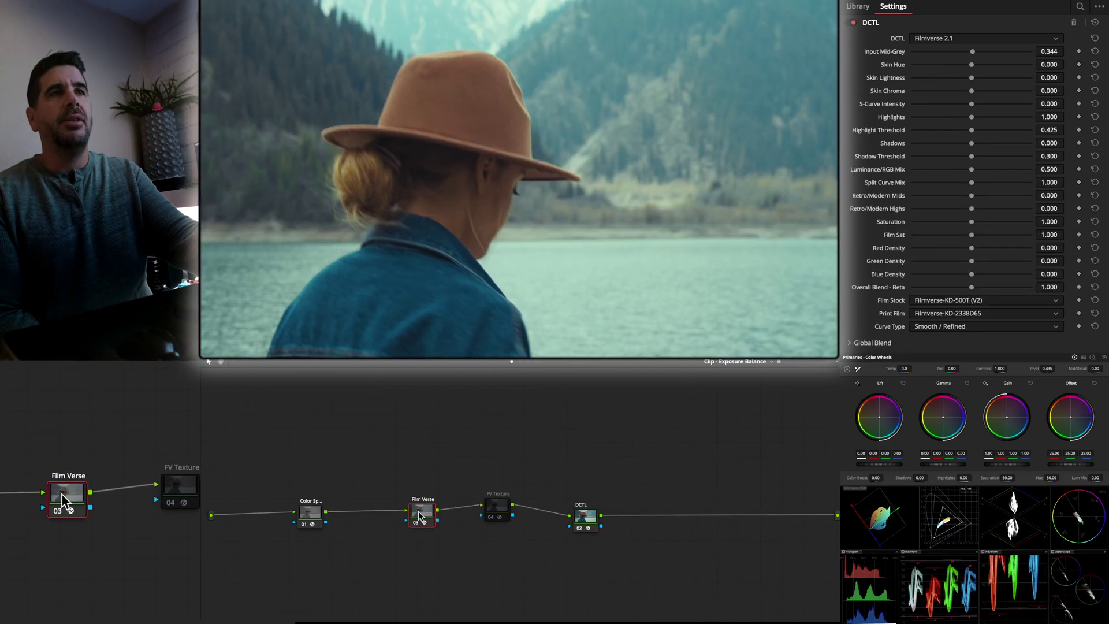
{"action": "scroll", "coordinate": [51, 494], "scroll_direction": "down", "scroll_amount": 3}
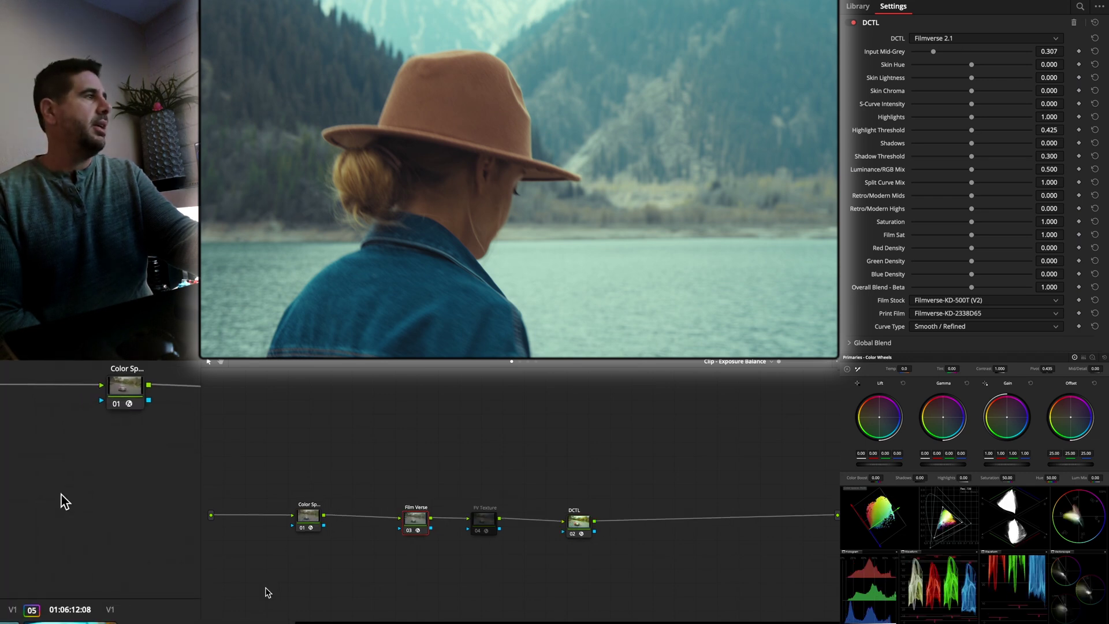
{"action": "key", "text": "Down"}
{"action": "left_click", "coordinate": [308, 518]}
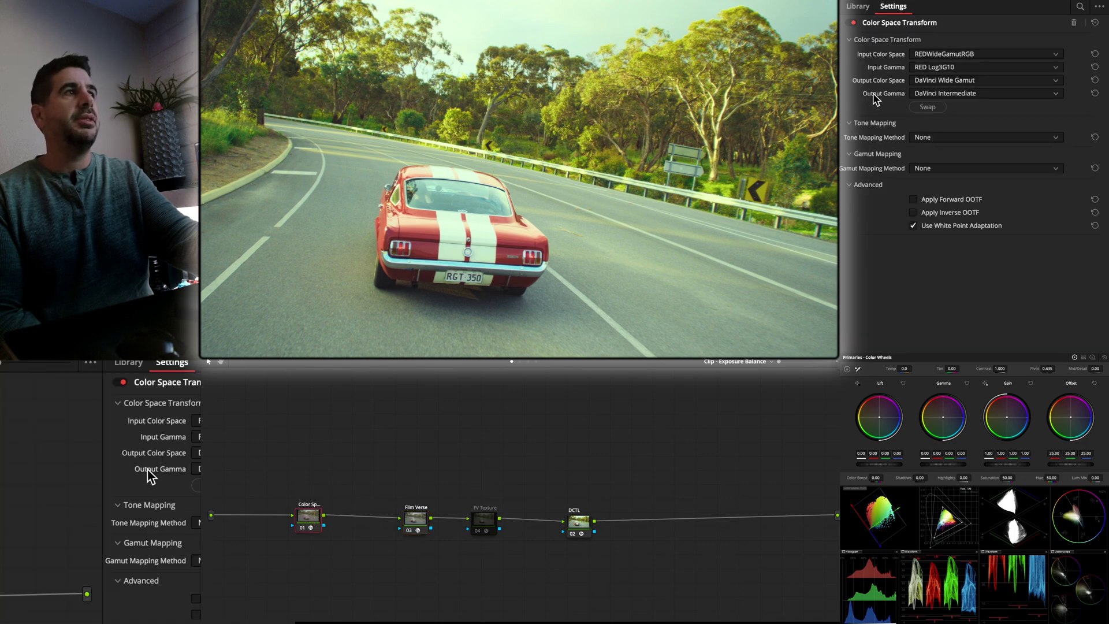
Step: Reset Film Verse Input Mid-Grey to 0.344 and disable the node for comparison
{"action": "left_click", "coordinate": [421, 518]}
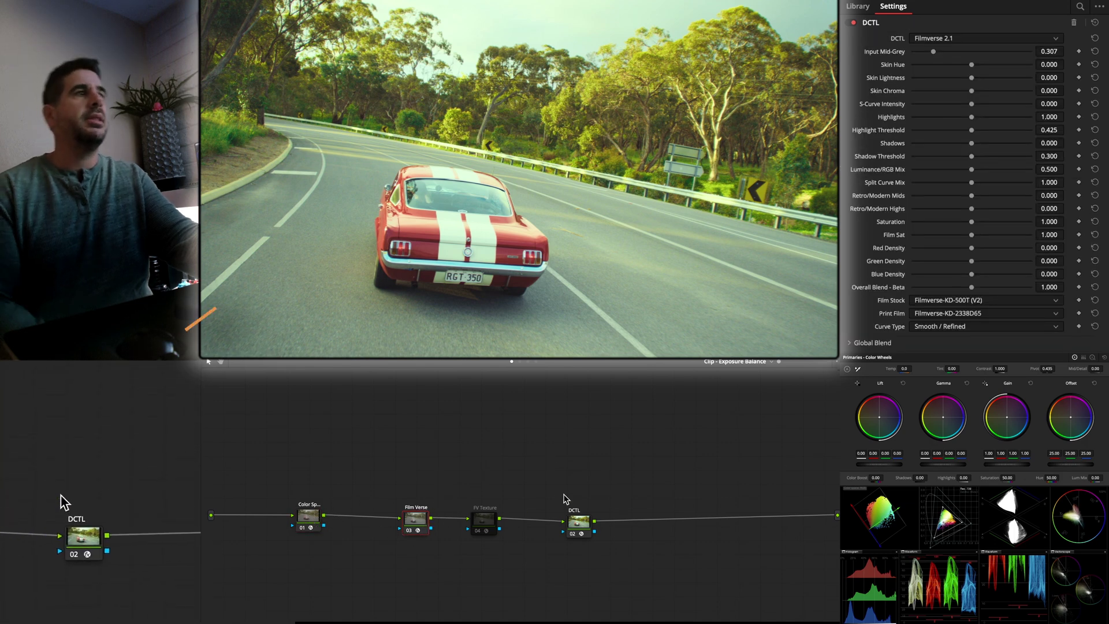
{"action": "double_click", "coordinate": [903, 50]}
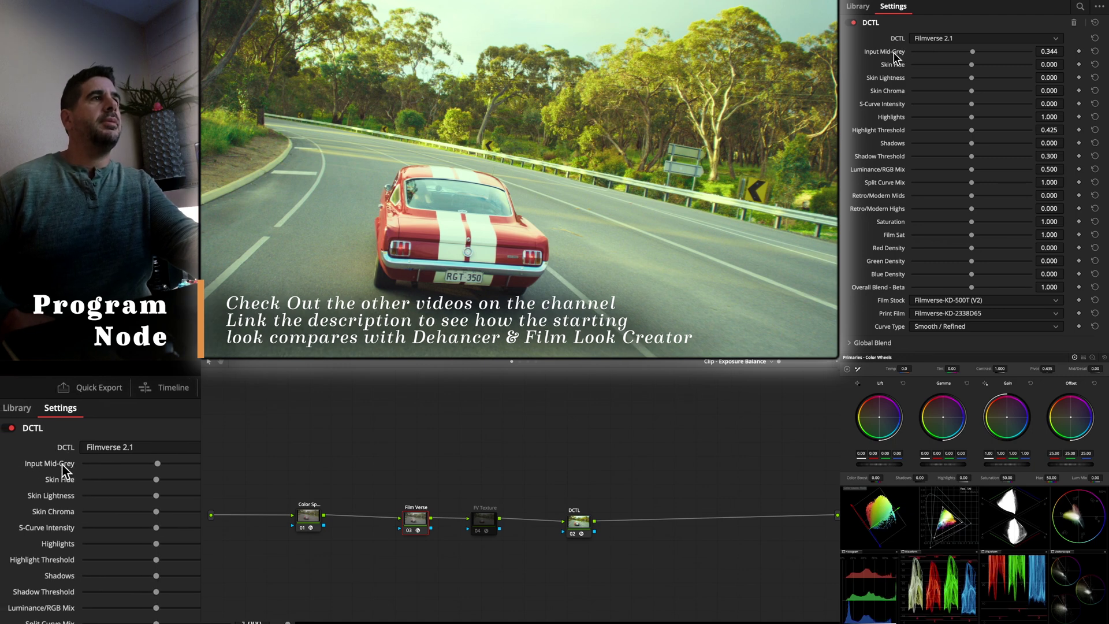
{"action": "key", "text": "ctrl+d"}
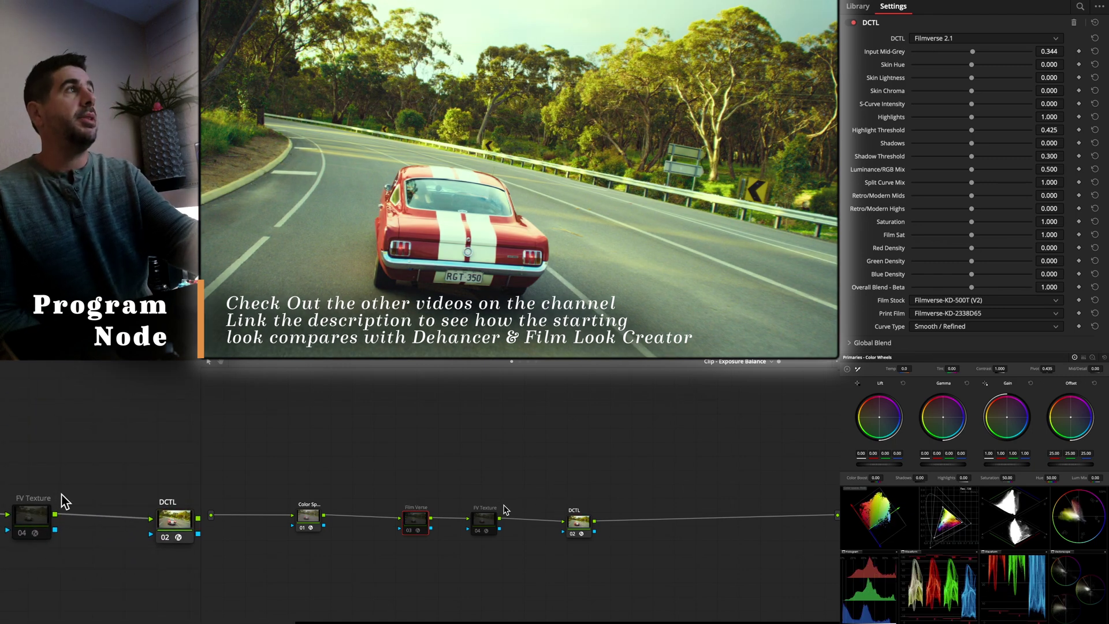
Step: Reset the OpenDRT DCTL node and set its input transfer function to Davinci Intermediate
{"action": "left_click", "coordinate": [578, 522]}
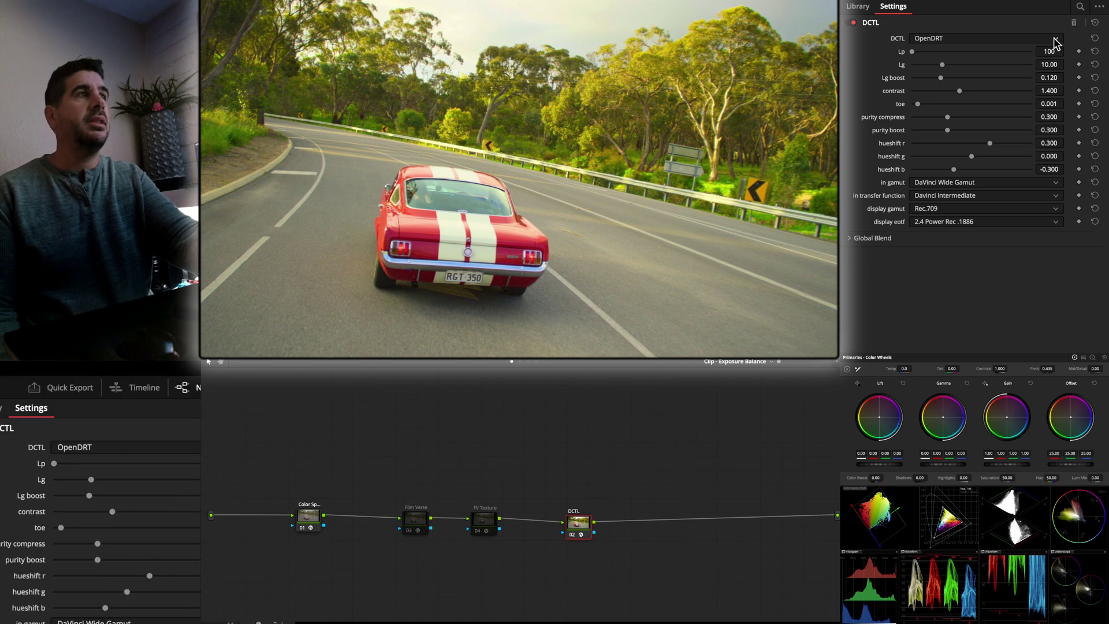
{"action": "left_click", "coordinate": [1095, 22]}
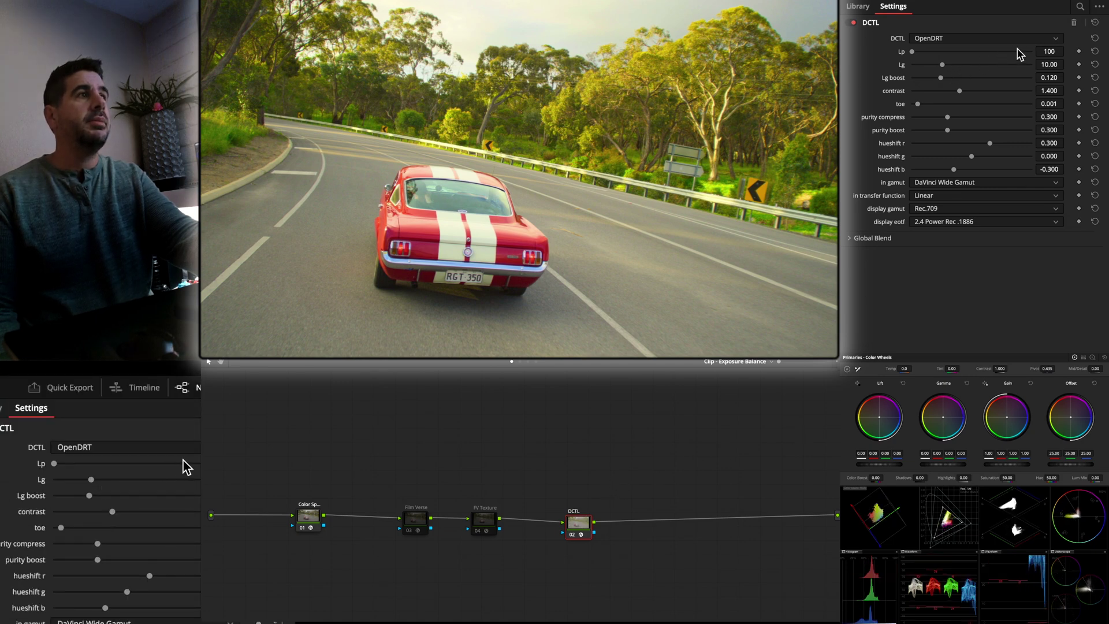
{"action": "left_click", "coordinate": [990, 196]}
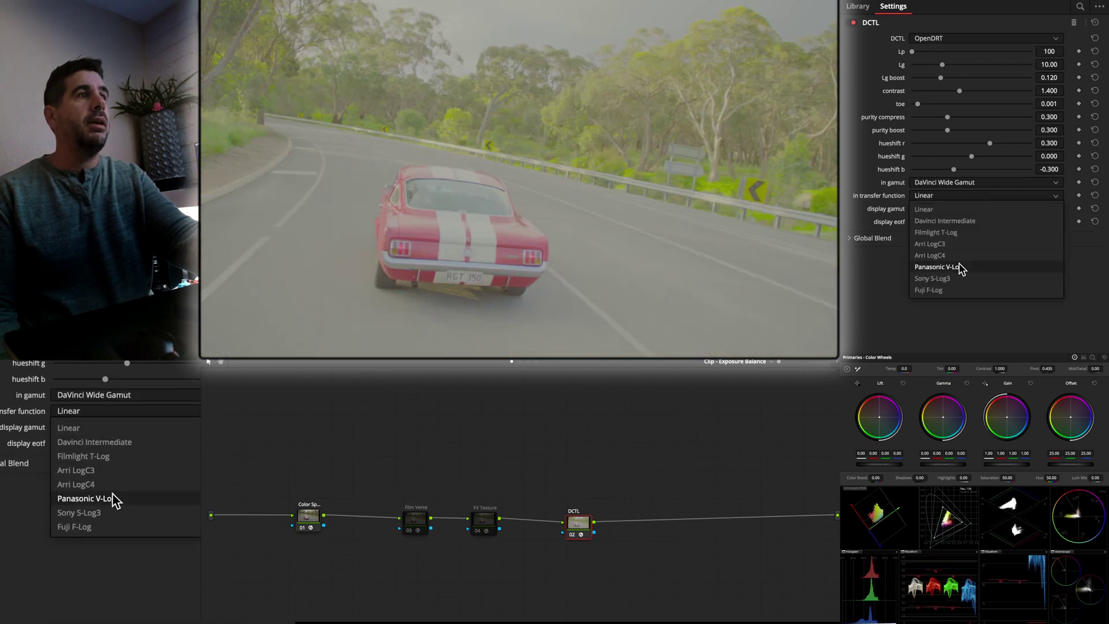
{"action": "left_click", "coordinate": [970, 225]}
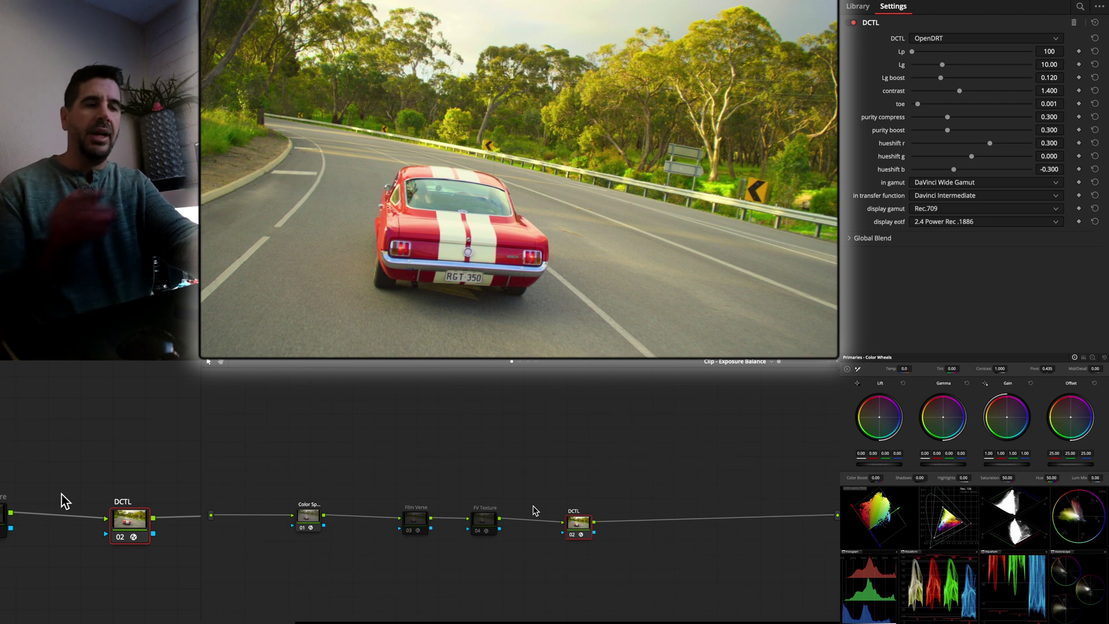
Step: Switch the Film Verse node to Filmverse 2.1 with KD-500T (V2) stock and KD-2338D65 print film
{"action": "left_click", "coordinate": [417, 522]}
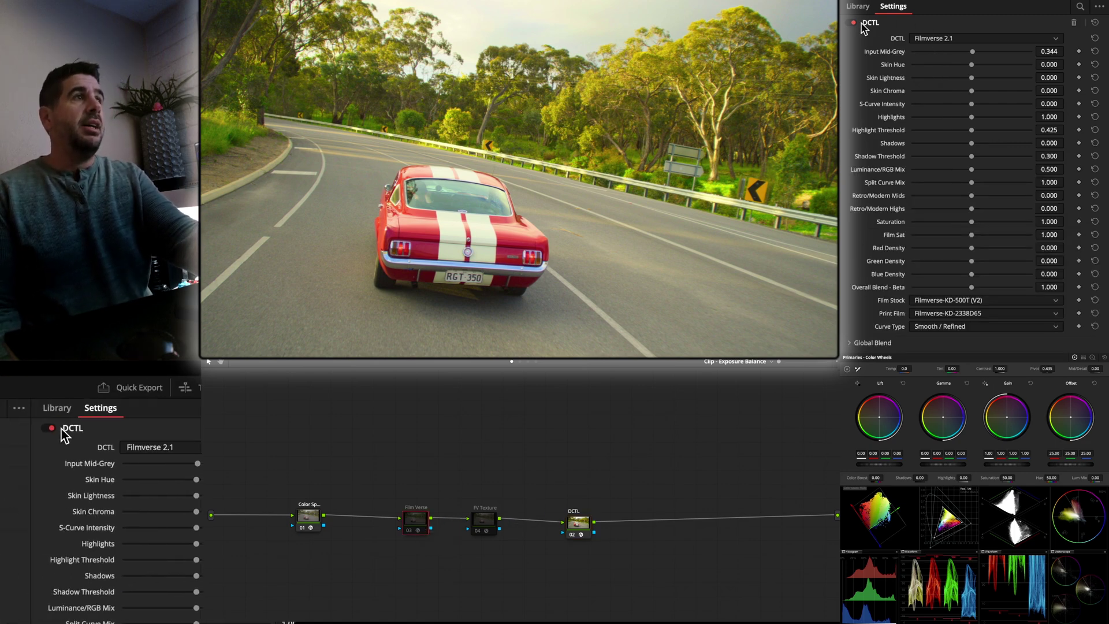
{"action": "left_click", "coordinate": [941, 41]}
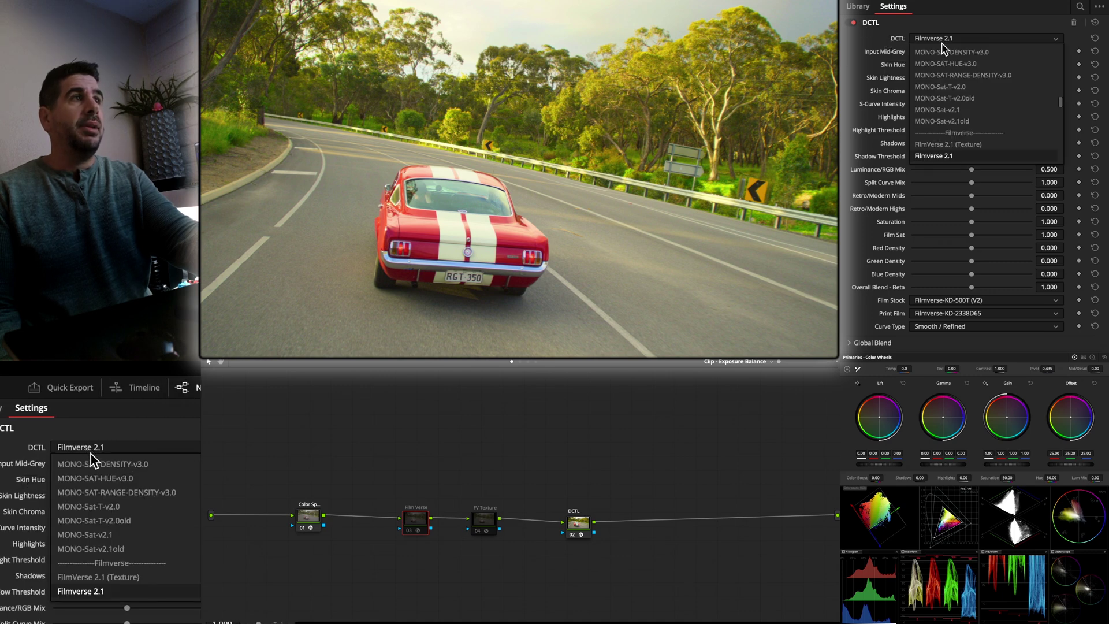
{"action": "left_click", "coordinate": [947, 157]}
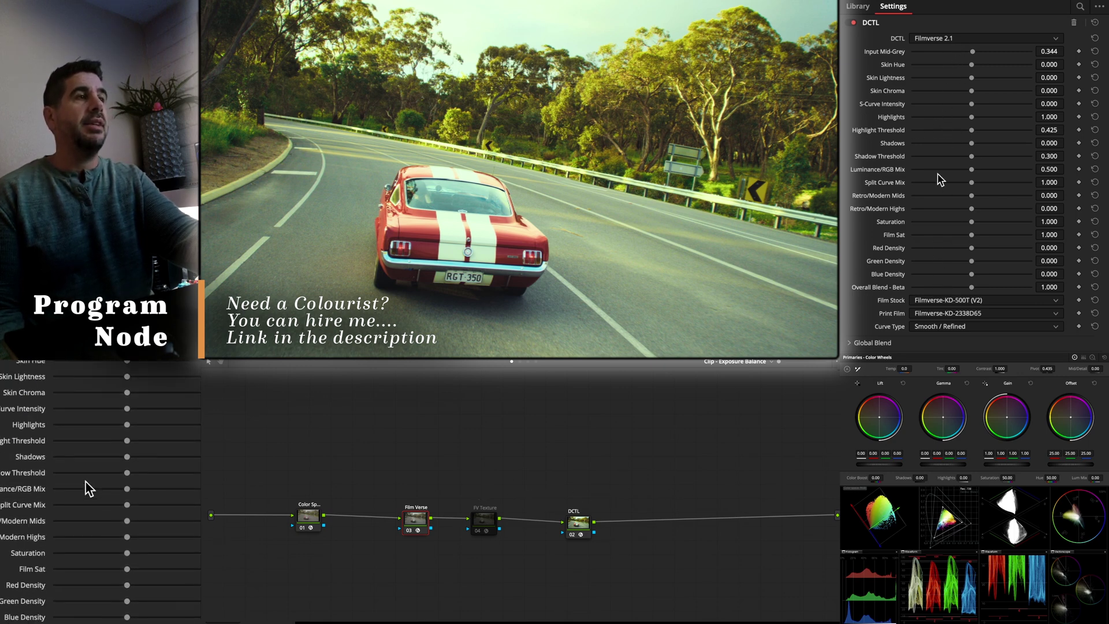
{"action": "left_click", "coordinate": [977, 301]}
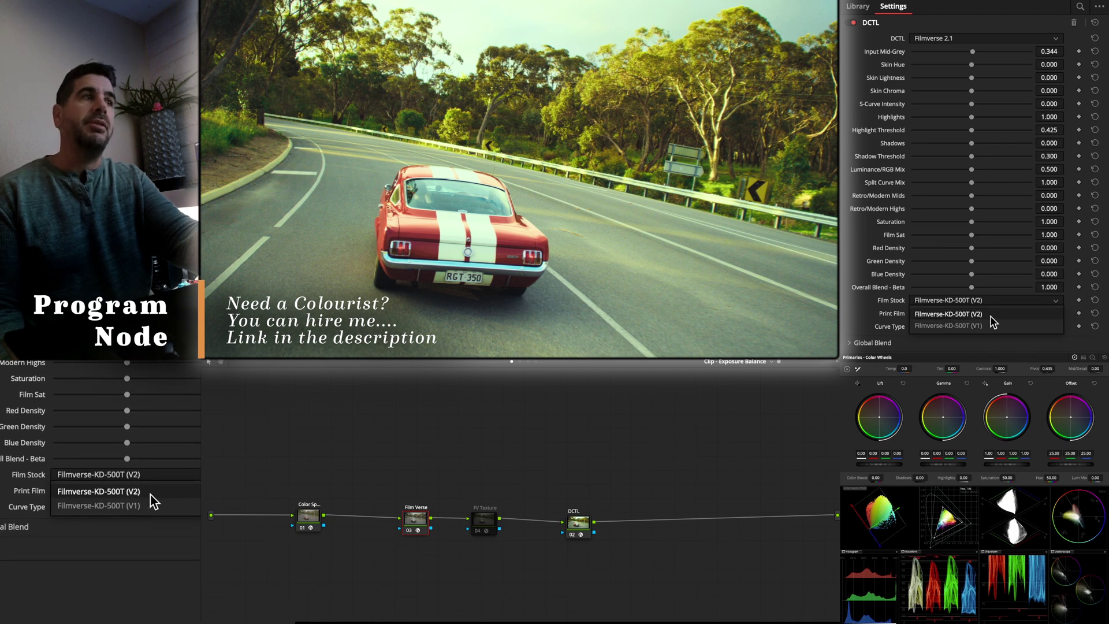
{"action": "left_click", "coordinate": [991, 317]}
{"action": "left_click", "coordinate": [991, 317]}
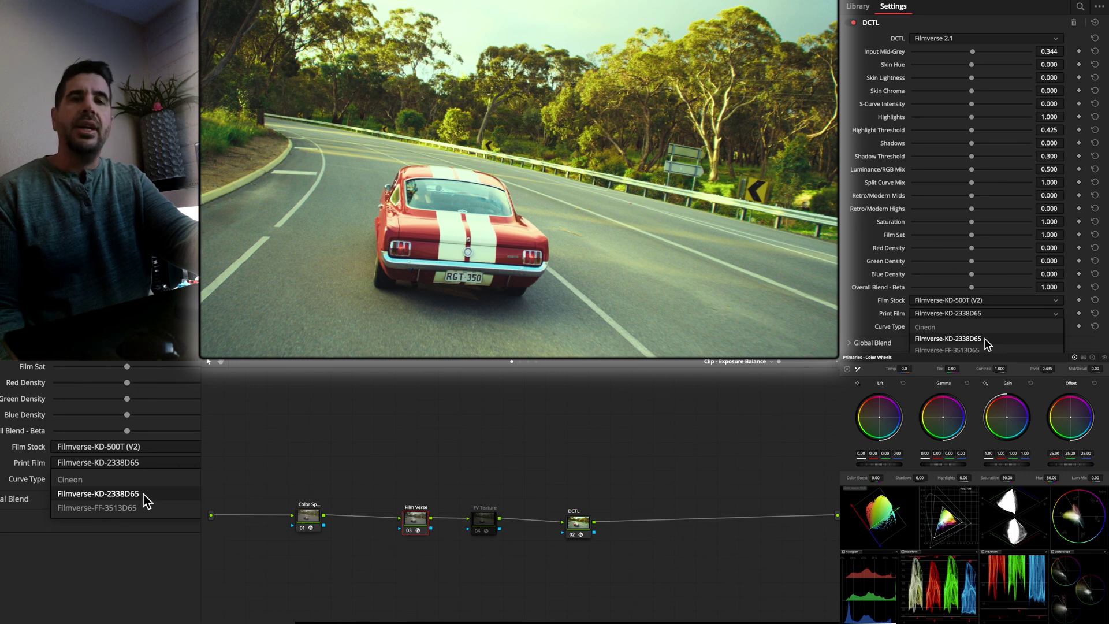
{"action": "left_click", "coordinate": [986, 340]}
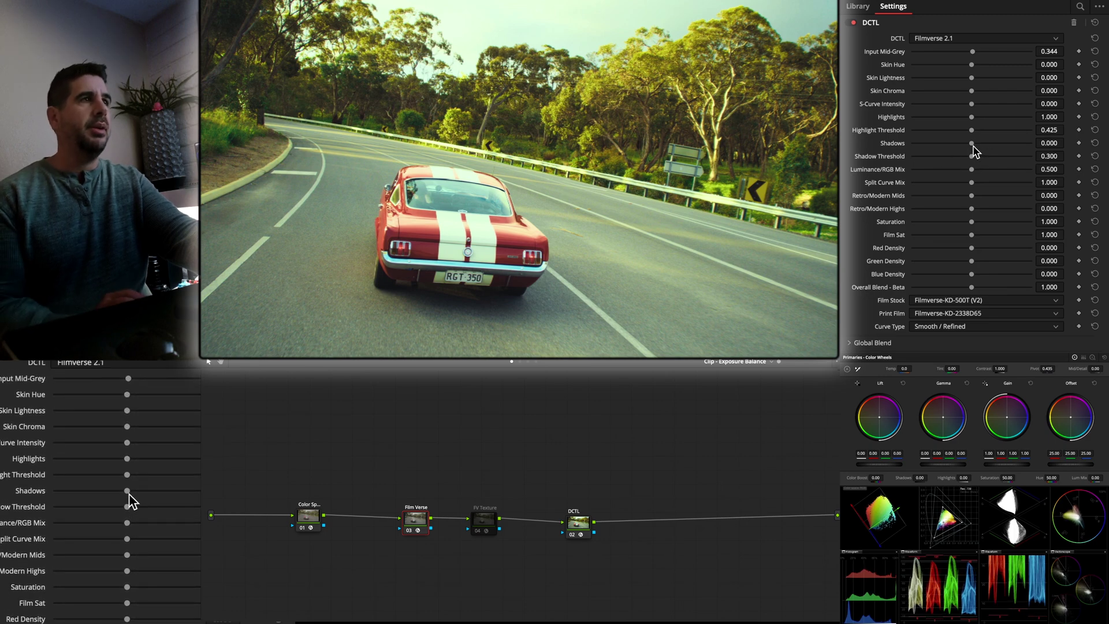
Step: Raise Shadow Threshold, push Retro/Modern Mids retro, set Green Density -0.304, Blue Density 0.116, and adjust Overall Blend
{"action": "left_click_drag", "start_coordinate": [971, 156], "coordinate": [1027, 157]}
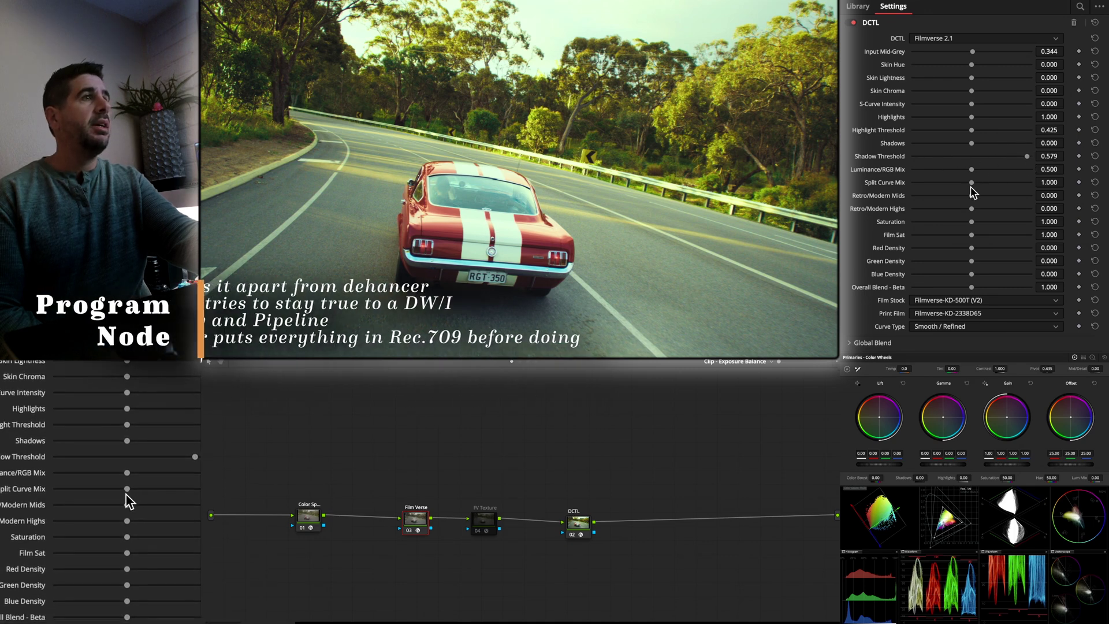
{"action": "left_click_drag", "start_coordinate": [971, 195], "coordinate": [999, 250]}
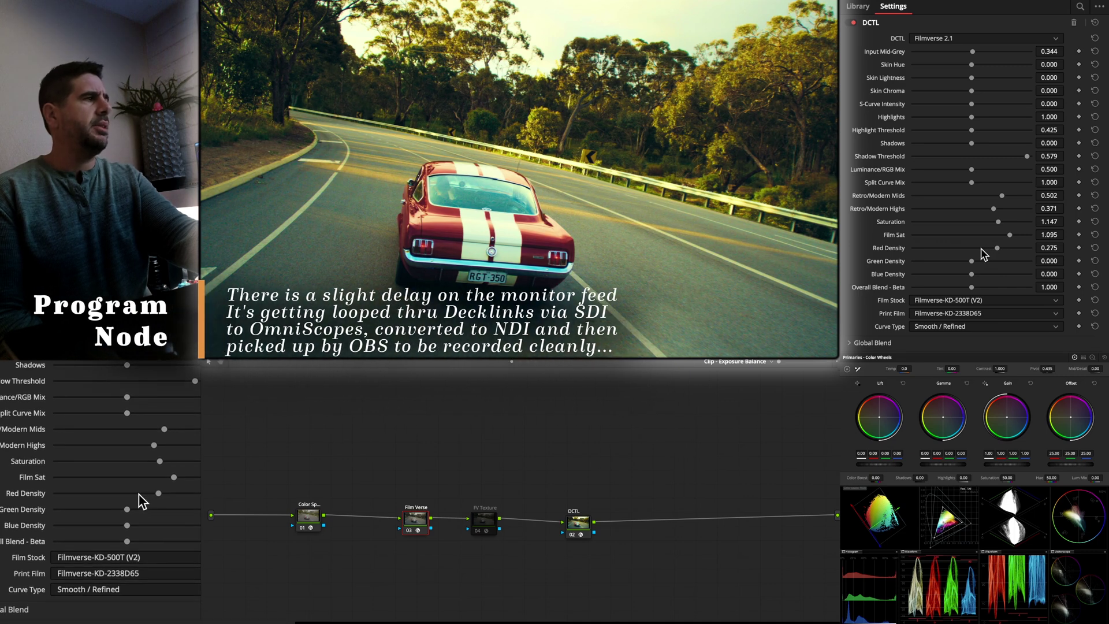
{"action": "left_click_drag", "start_coordinate": [973, 265], "coordinate": [946, 267]}
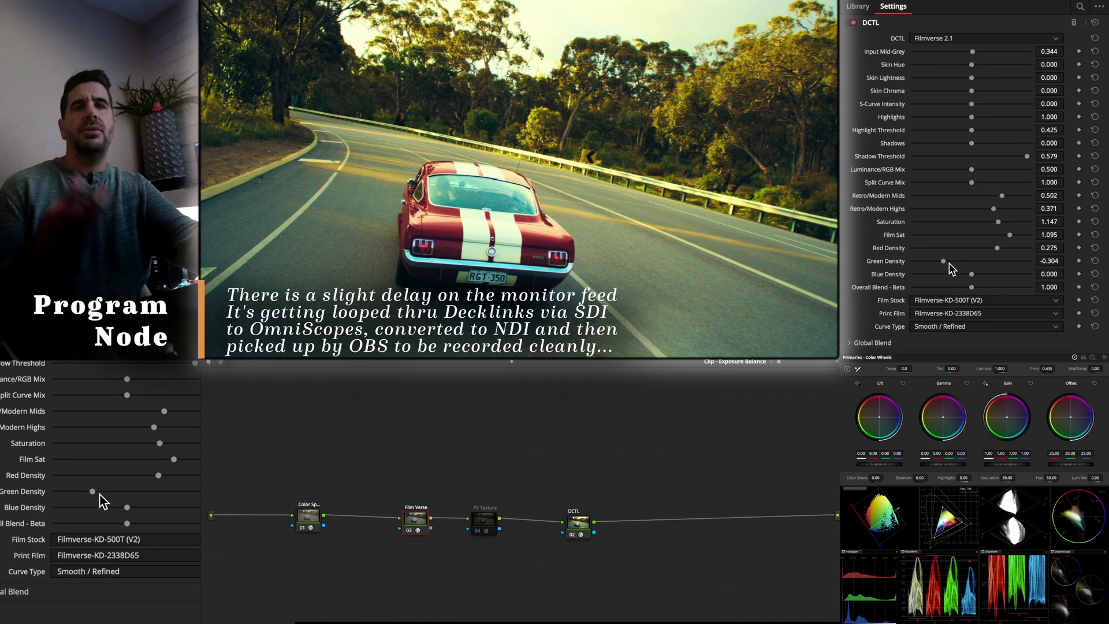
{"action": "left_click_drag", "start_coordinate": [967, 276], "coordinate": [988, 275]}
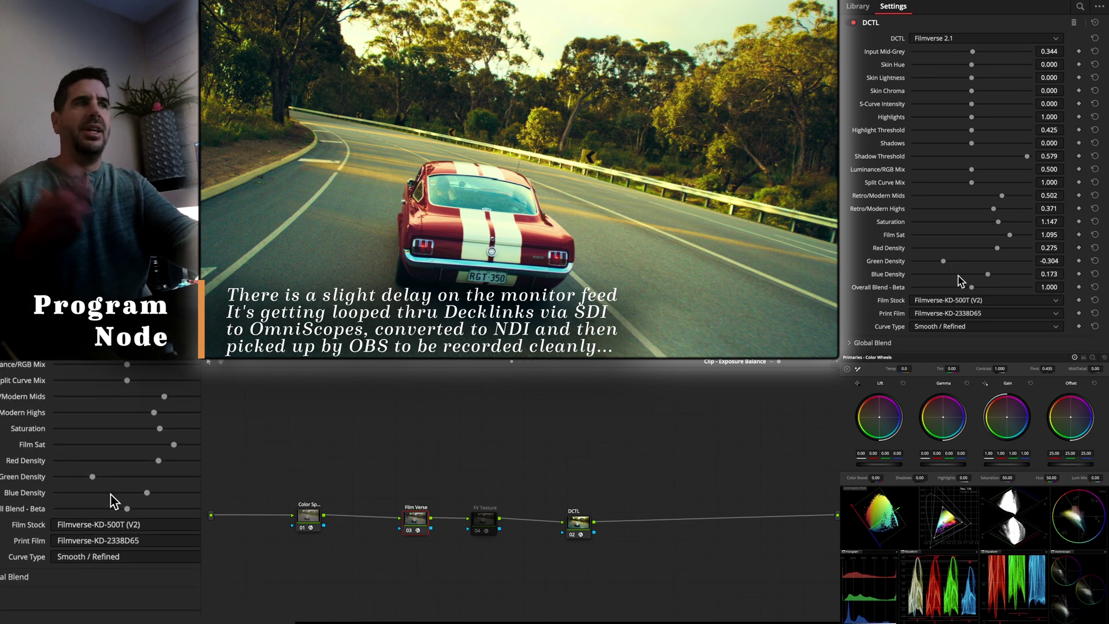
{"action": "mouse_move", "coordinate": [975, 283]}
{"action": "left_mouse_down"}
{"action": "mouse_move", "coordinate": [945, 285]}
{"action": "mouse_move", "coordinate": [982, 276]}
{"action": "left_mouse_up"}
Step: Reset Overall Blend to full, raise Input Mid-Grey to 0.365, and lower Skin Chroma to -0.190
{"action": "double_click", "coordinate": [898, 289]}
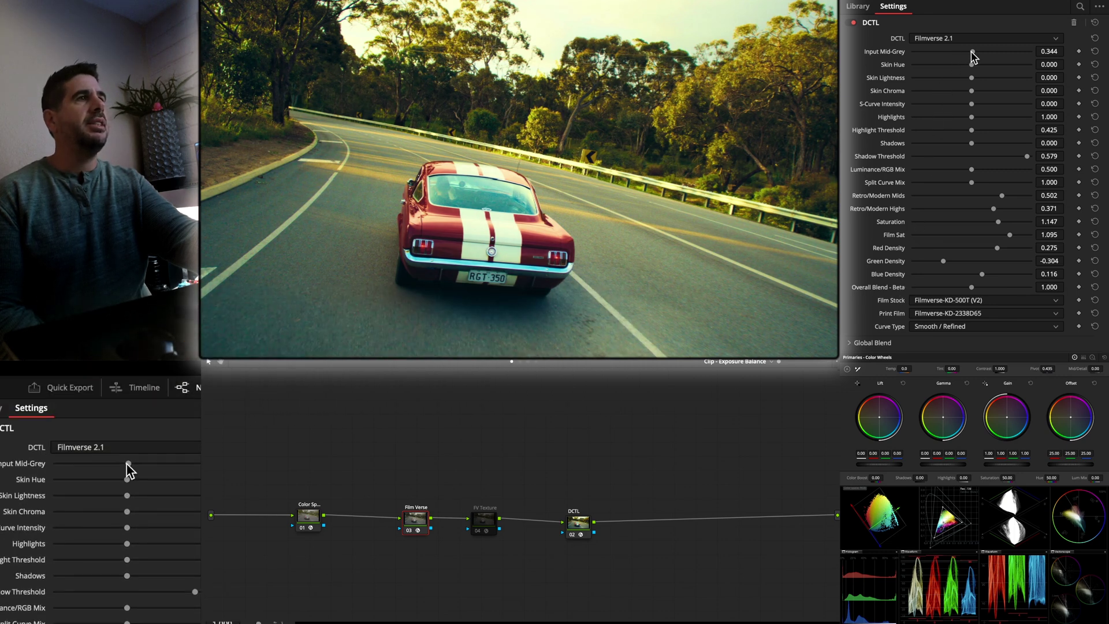
{"action": "left_click_drag", "start_coordinate": [972, 51], "coordinate": [1007, 56]}
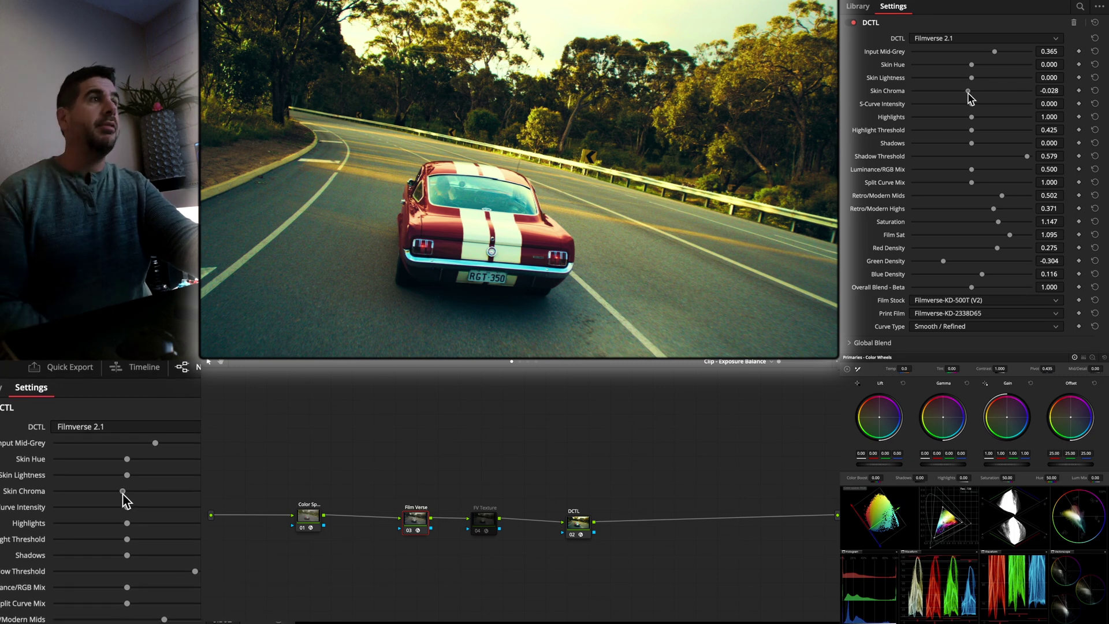
{"action": "left_click_drag", "start_coordinate": [969, 93], "coordinate": [1006, 105]}
{"action": "left_click", "coordinate": [972, 105]}
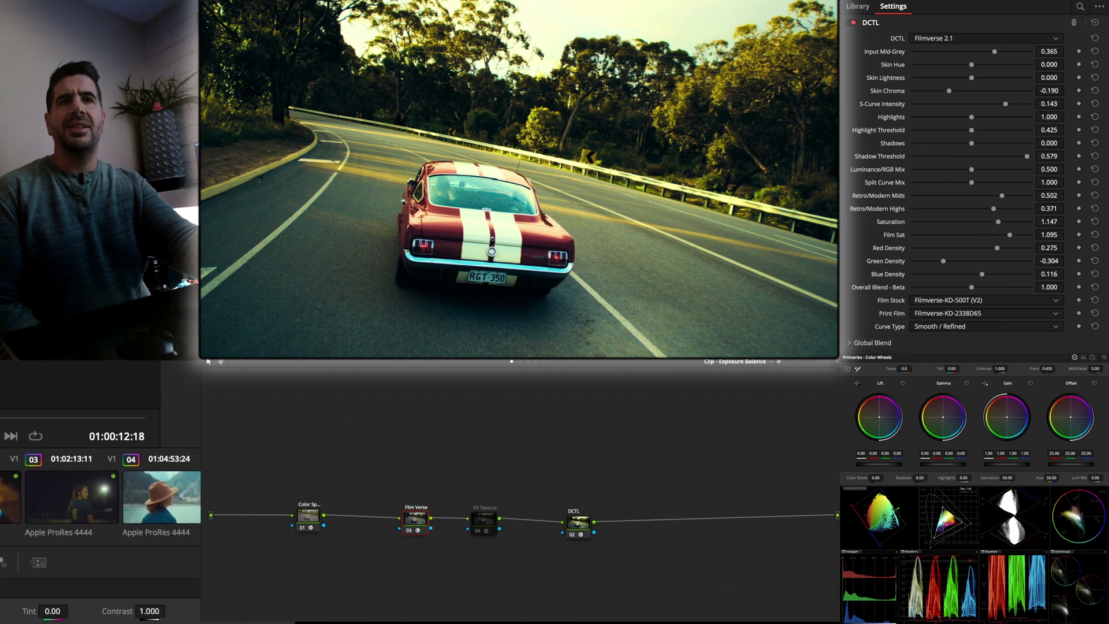
Step: On the hooded-woman clip, reset Input Mid-Grey, Skin Hue, Highlights, Shadows and Luminance/RGB Mix to defaults
{"action": "left_click", "coordinate": [55, 501]}
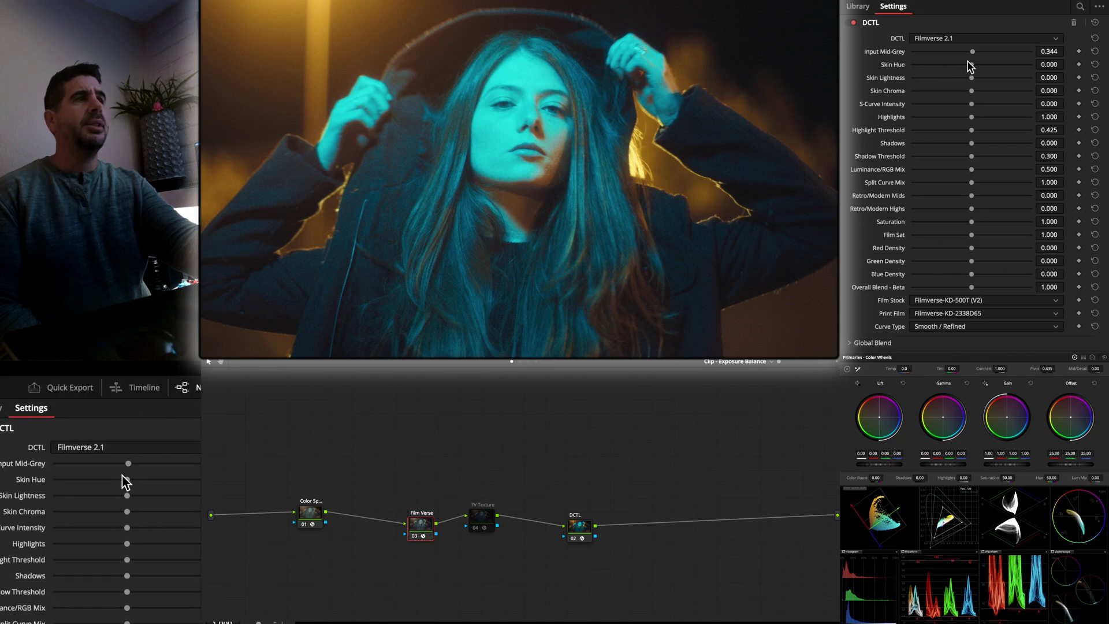
{"action": "mouse_move", "coordinate": [972, 52]}
{"action": "left_mouse_down"}
{"action": "mouse_move", "coordinate": [1001, 52]}
{"action": "mouse_move", "coordinate": [966, 52]}
{"action": "left_mouse_up"}
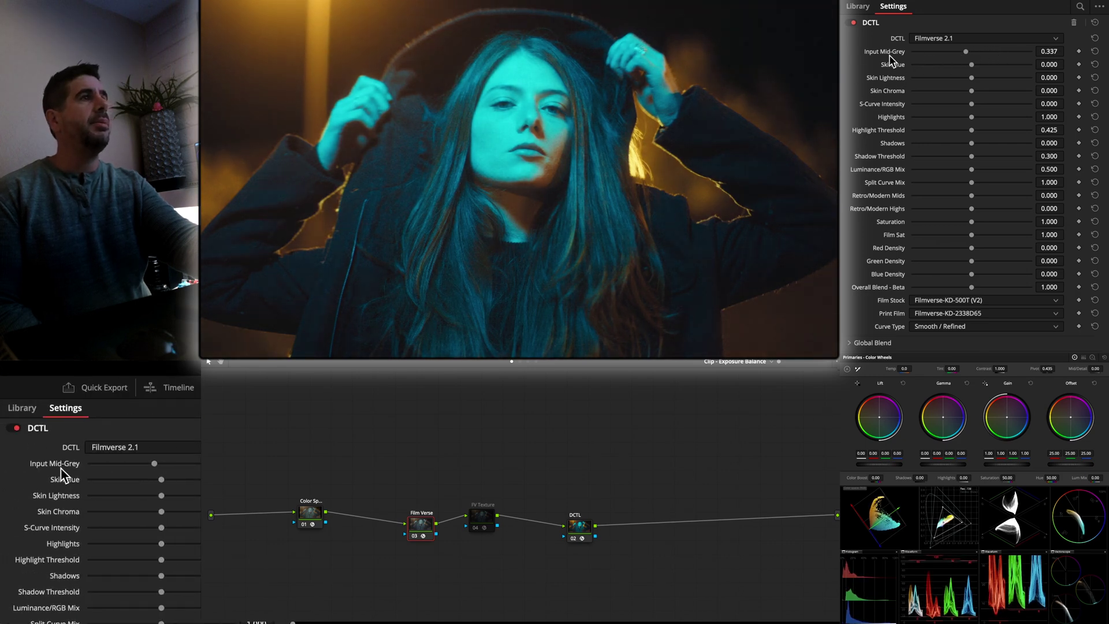
{"action": "double_click", "coordinate": [891, 56]}
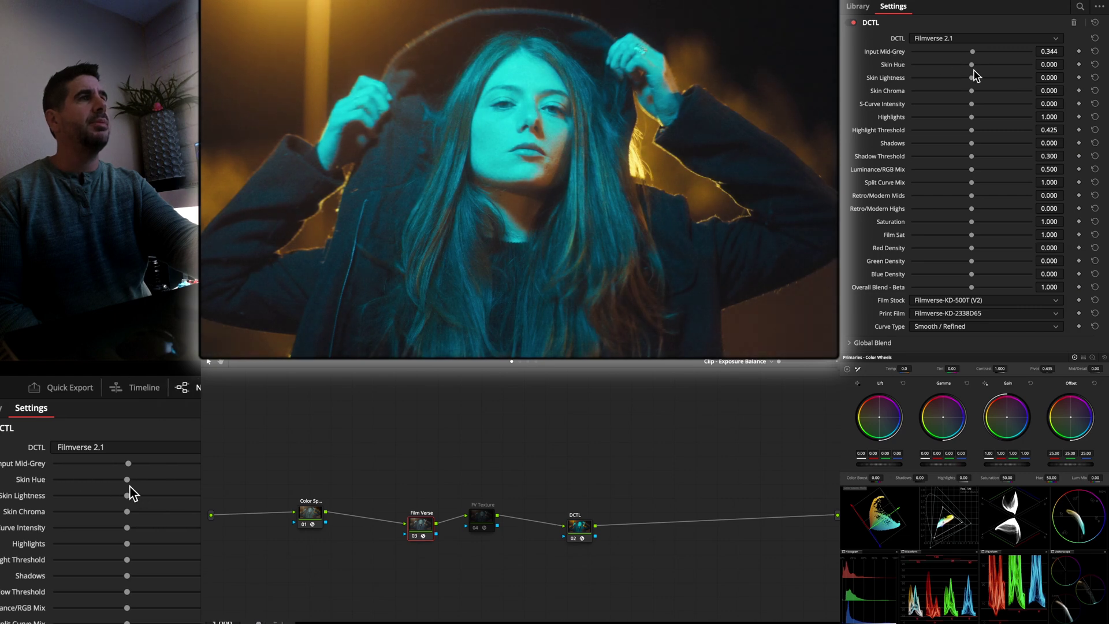
{"action": "double_click", "coordinate": [904, 67]}
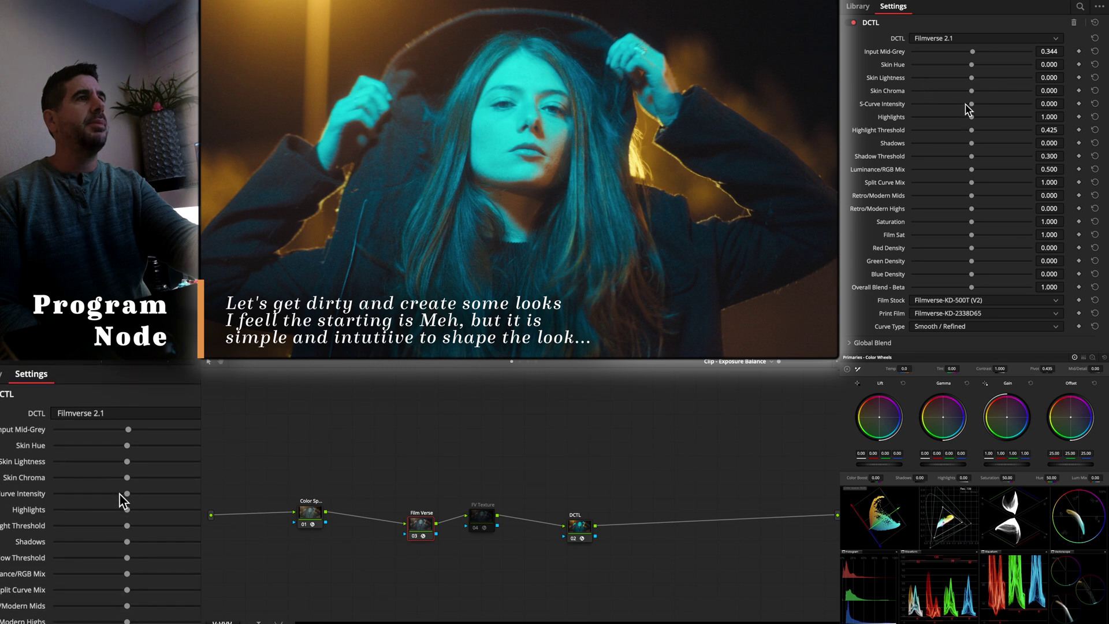
{"action": "mouse_move", "coordinate": [971, 117]}
{"action": "left_mouse_down"}
{"action": "mouse_move", "coordinate": [1030, 115]}
{"action": "mouse_move", "coordinate": [919, 117]}
{"action": "mouse_move", "coordinate": [993, 117]}
{"action": "mouse_move", "coordinate": [954, 121]}
{"action": "left_mouse_up"}
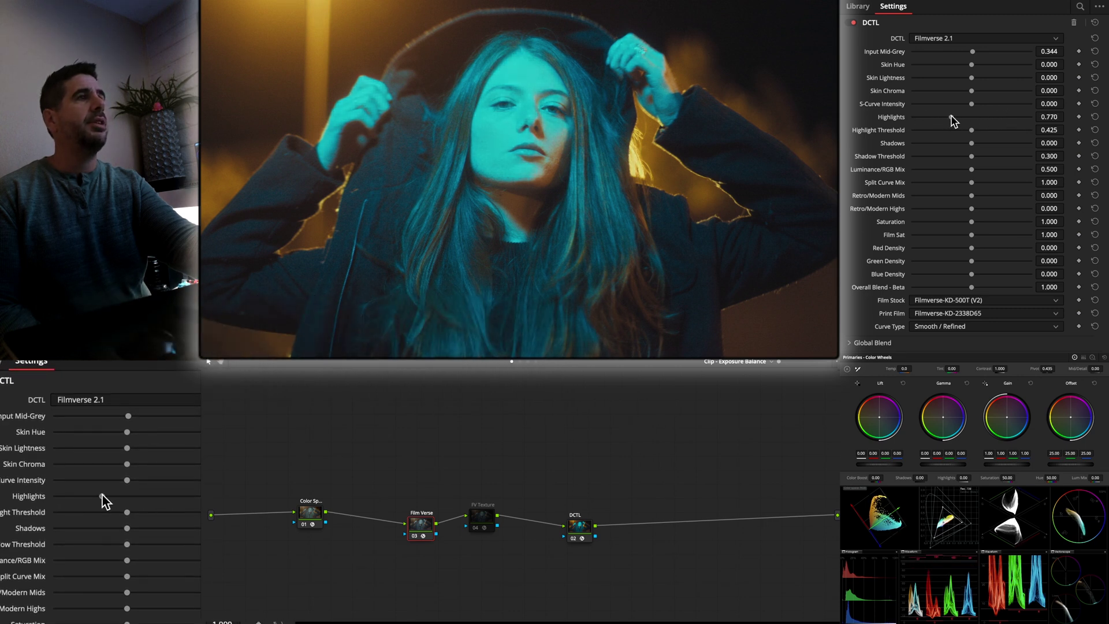
{"action": "double_click", "coordinate": [891, 118]}
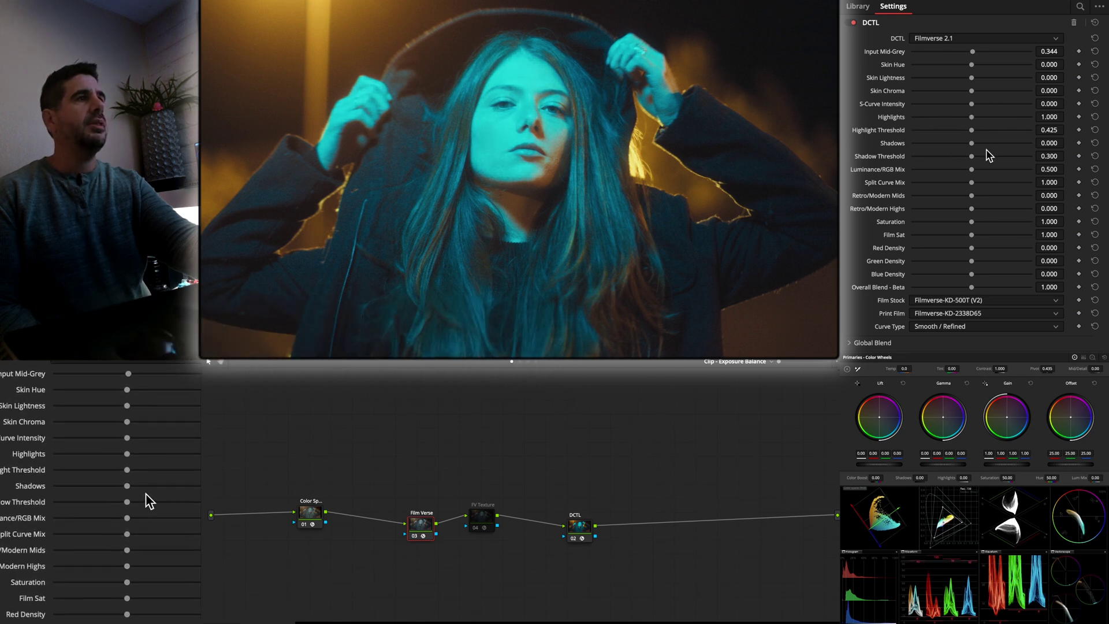
{"action": "mouse_move", "coordinate": [971, 144]}
{"action": "left_mouse_down"}
{"action": "mouse_move", "coordinate": [963, 150]}
{"action": "mouse_move", "coordinate": [1047, 142]}
{"action": "mouse_move", "coordinate": [965, 148]}
{"action": "left_mouse_up"}
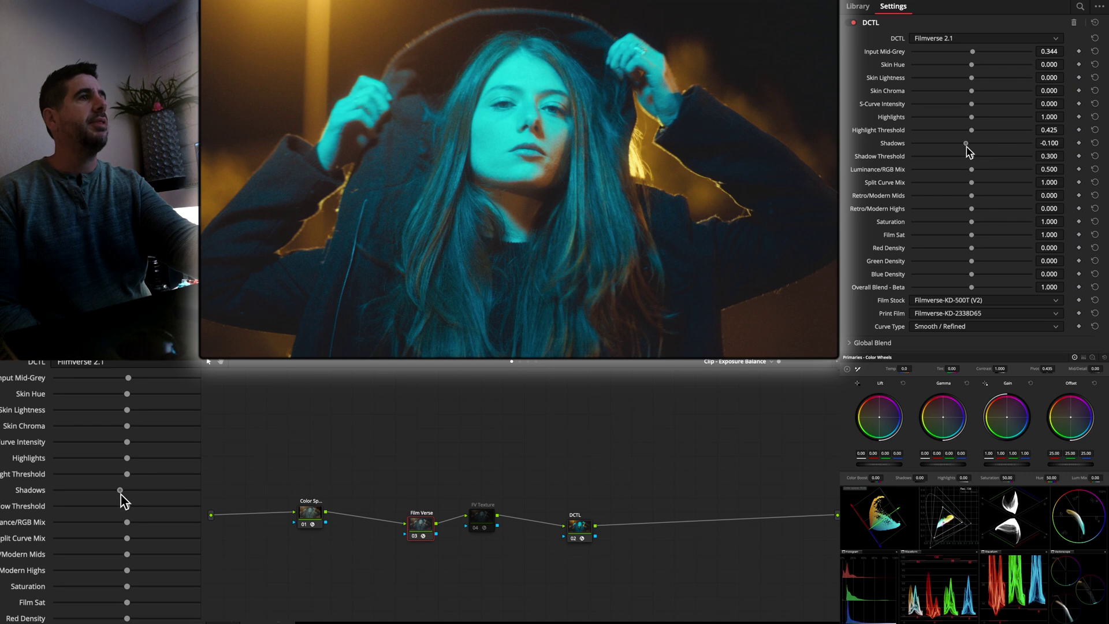
{"action": "double_click", "coordinate": [883, 144]}
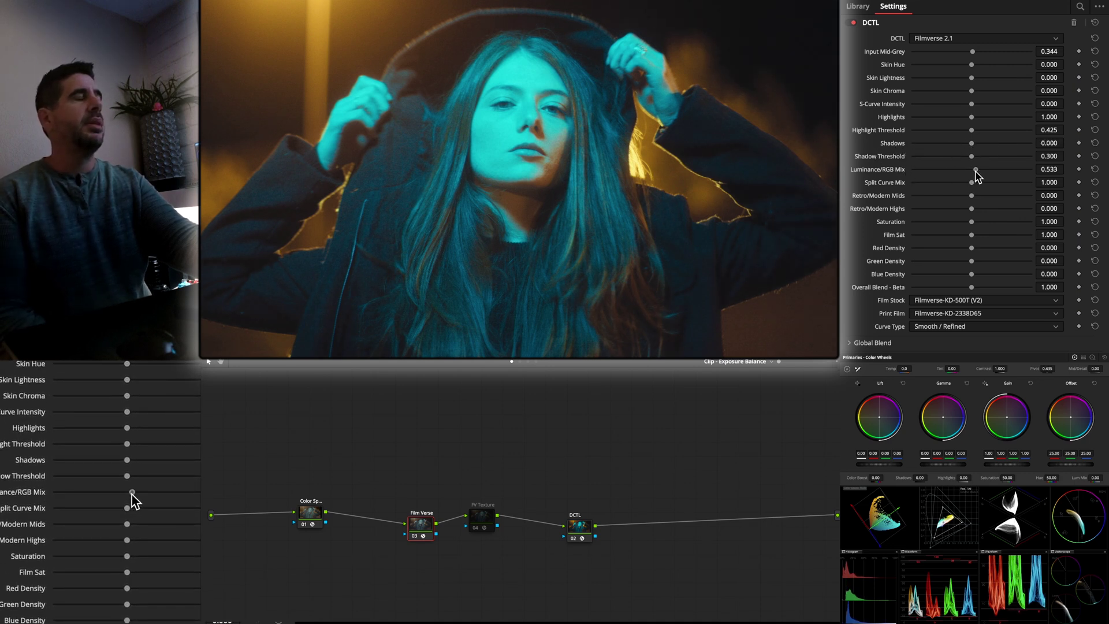
{"action": "double_click", "coordinate": [897, 174]}
Step: Max Split Curve Mix; set Retro/Modern Mids 0.825, Highs 1.000, Saturation 1.333, Film Sat 1.107
{"action": "left_click", "coordinate": [971, 182]}
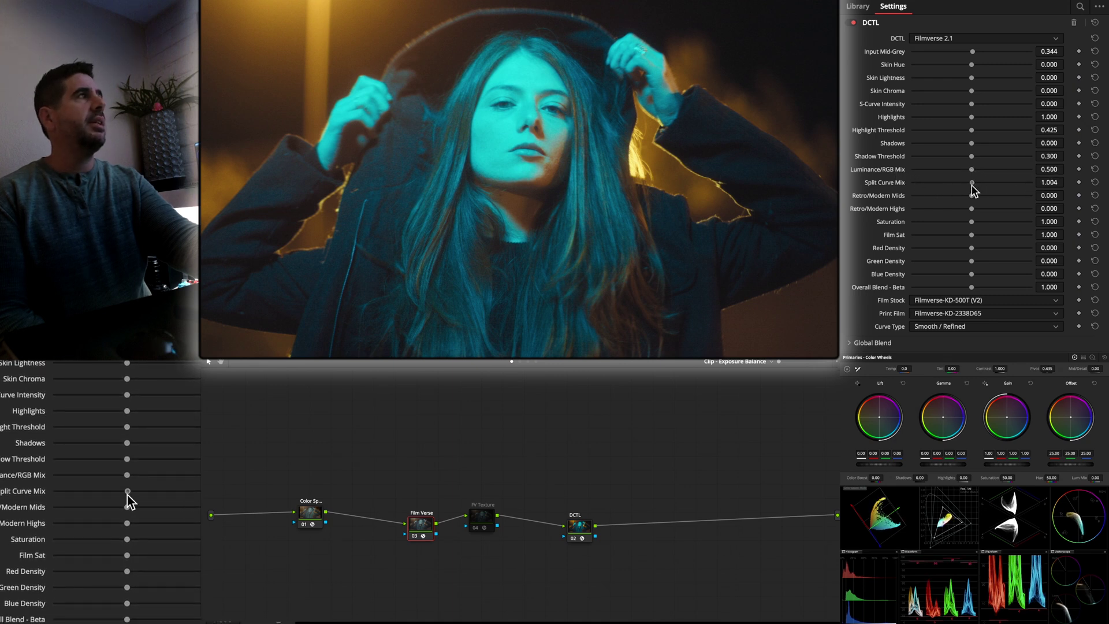
{"action": "left_click_drag", "start_coordinate": [971, 186], "coordinate": [1035, 218]}
{"action": "left_click_drag", "start_coordinate": [958, 209], "coordinate": [1034, 209]}
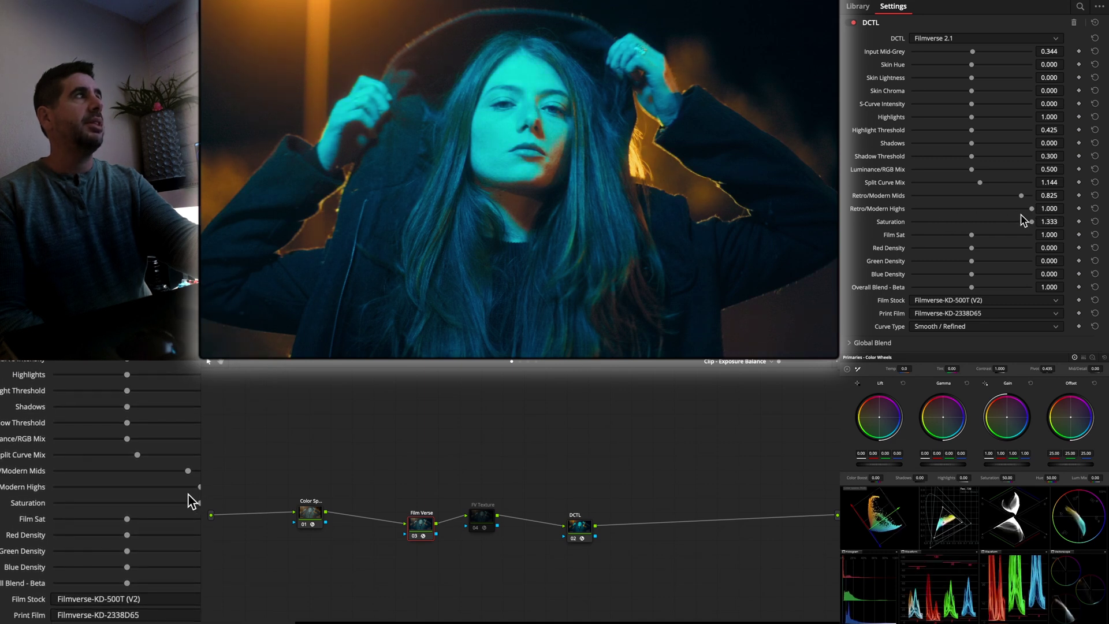
{"action": "left_click_drag", "start_coordinate": [972, 236], "coordinate": [1015, 238]}
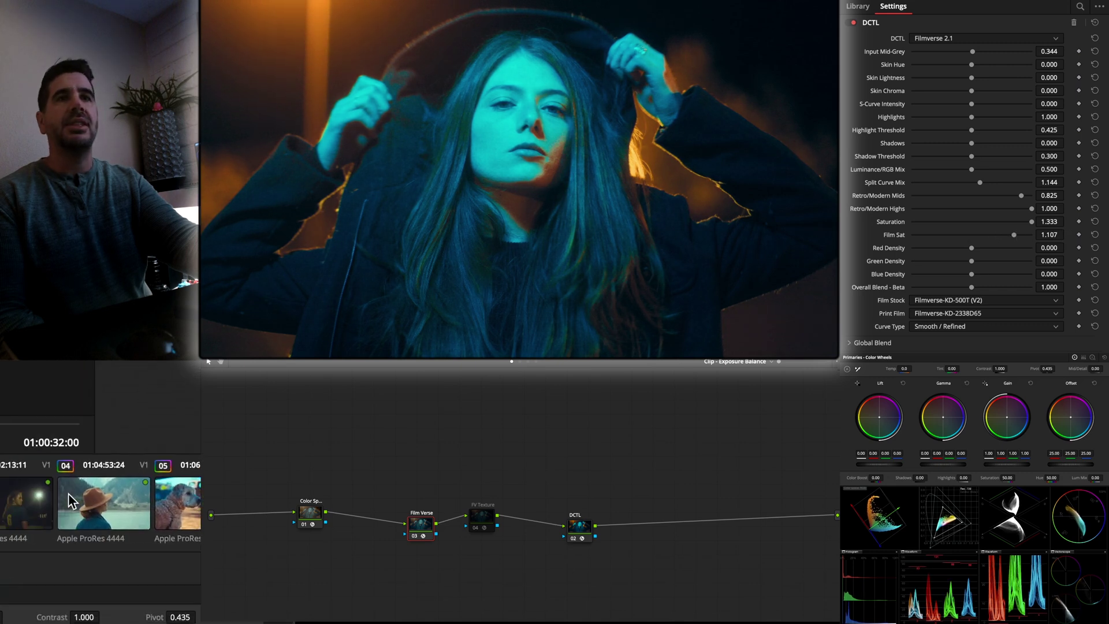
Step: Copy the grade to the soccer clip, then lower Input Mid-Grey, raise Green Density, reduce Film Sat, darken Shadows
{"action": "middle_click", "coordinate": [64, 500]}
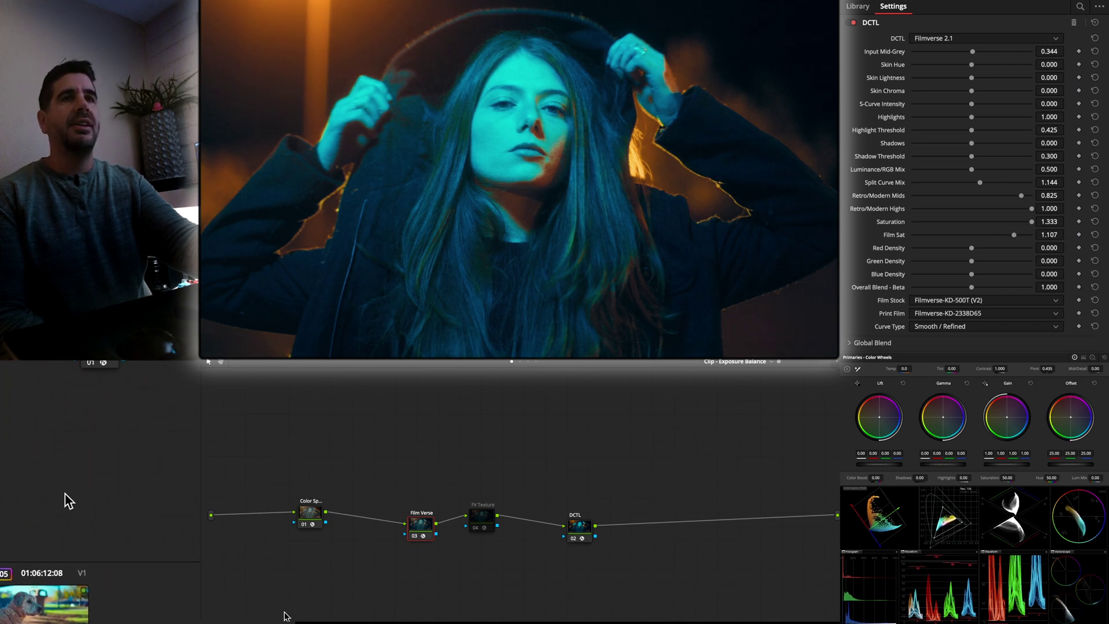
{"action": "key", "text": "Down"}
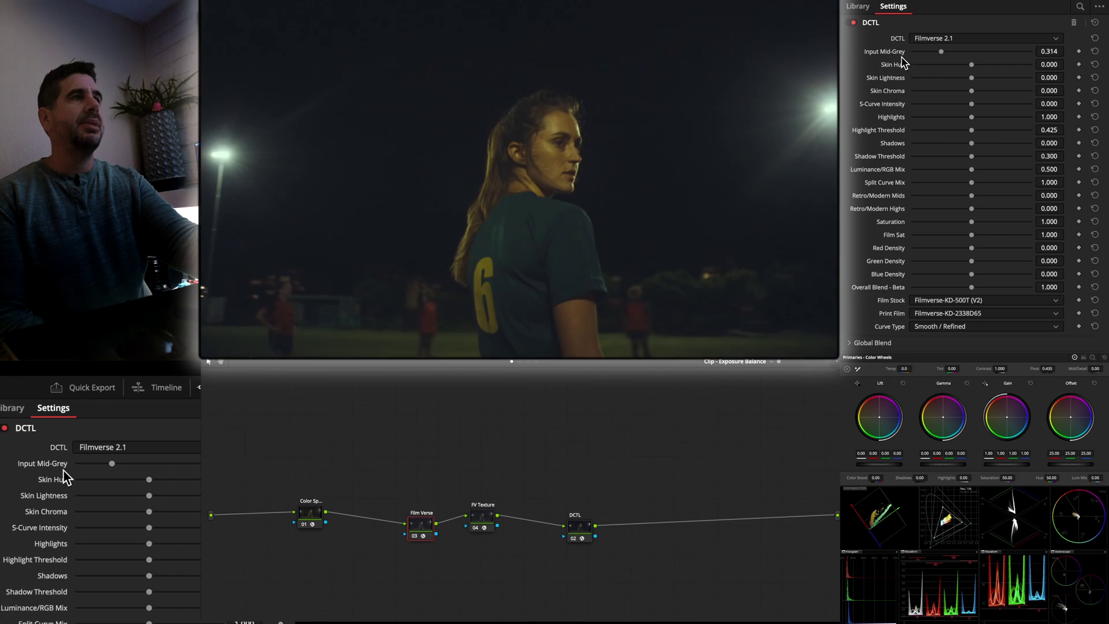
{"action": "left_click_drag", "start_coordinate": [973, 53], "coordinate": [966, 52]}
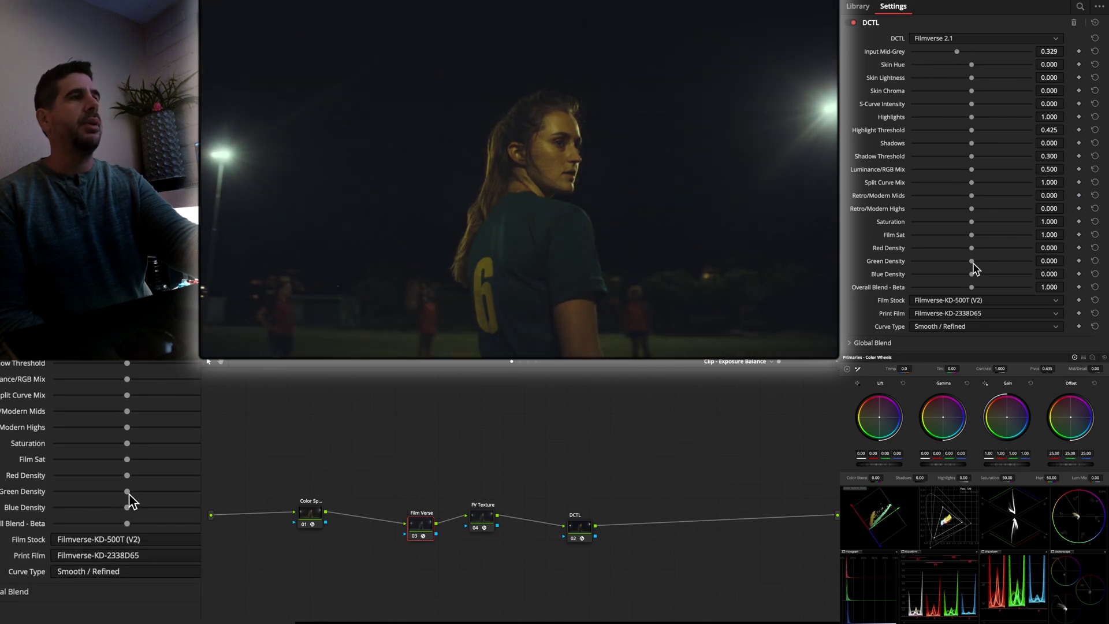
{"action": "left_click_drag", "start_coordinate": [971, 262], "coordinate": [997, 261]}
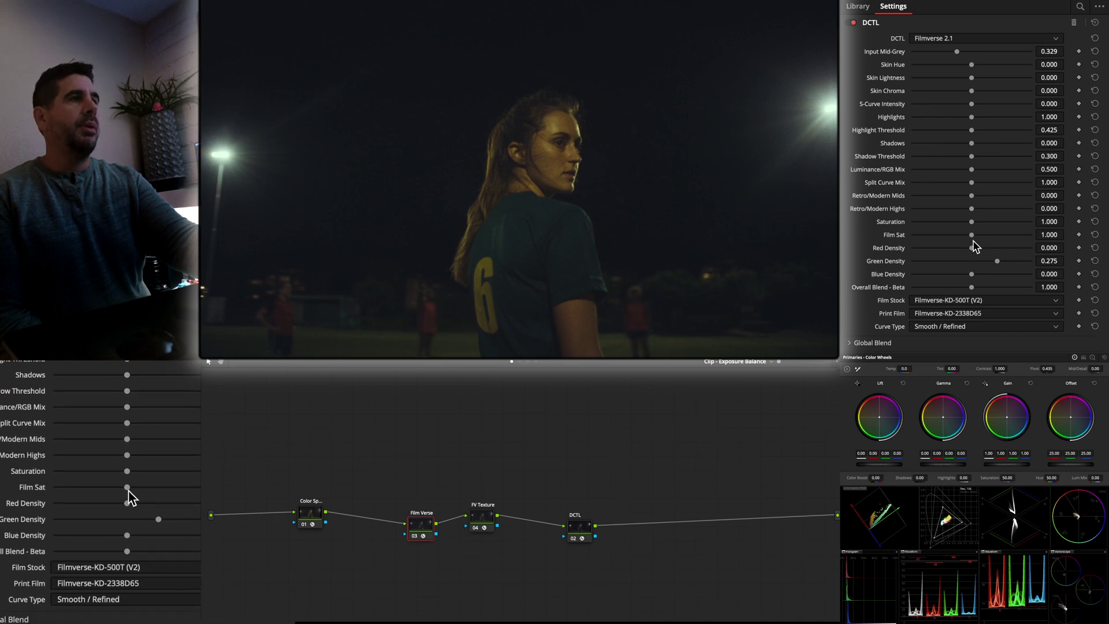
{"action": "left_click_drag", "start_coordinate": [973, 236], "coordinate": [942, 249]}
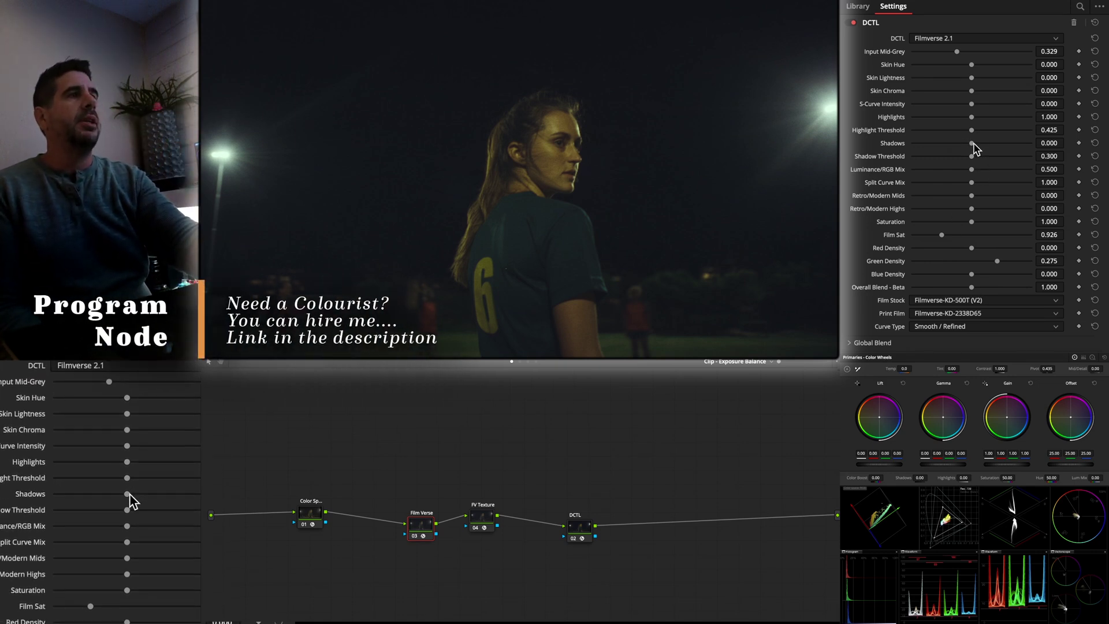
{"action": "left_click_drag", "start_coordinate": [972, 144], "coordinate": [968, 148]}
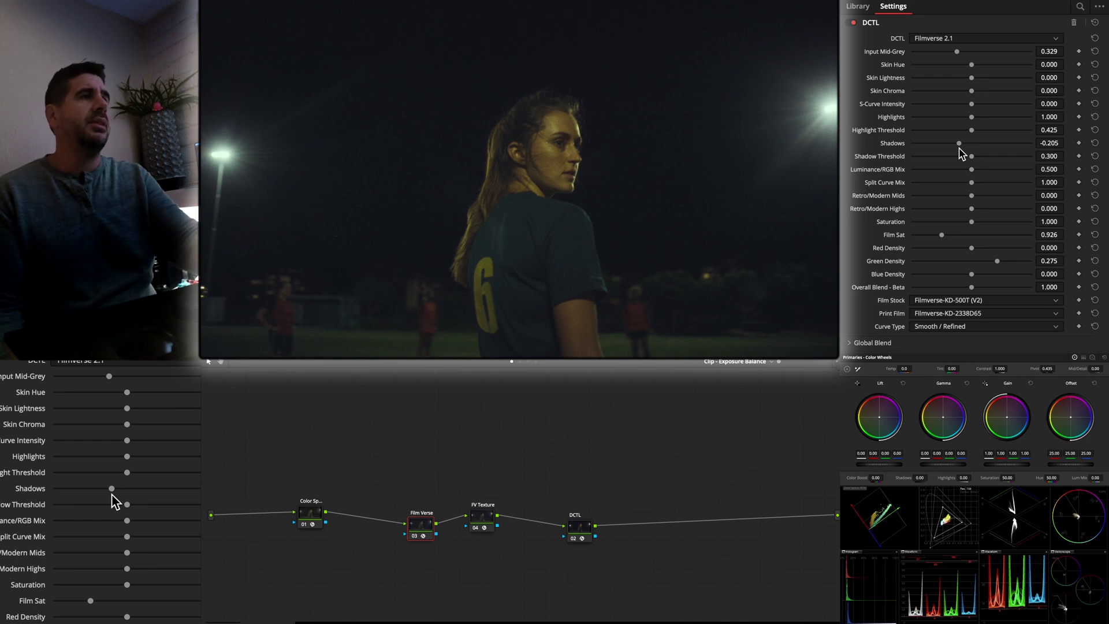
{"action": "mouse_move", "coordinate": [971, 117]}
{"action": "left_mouse_down"}
{"action": "mouse_move", "coordinate": [934, 117]}
{"action": "mouse_move", "coordinate": [970, 117]}
{"action": "left_mouse_up"}
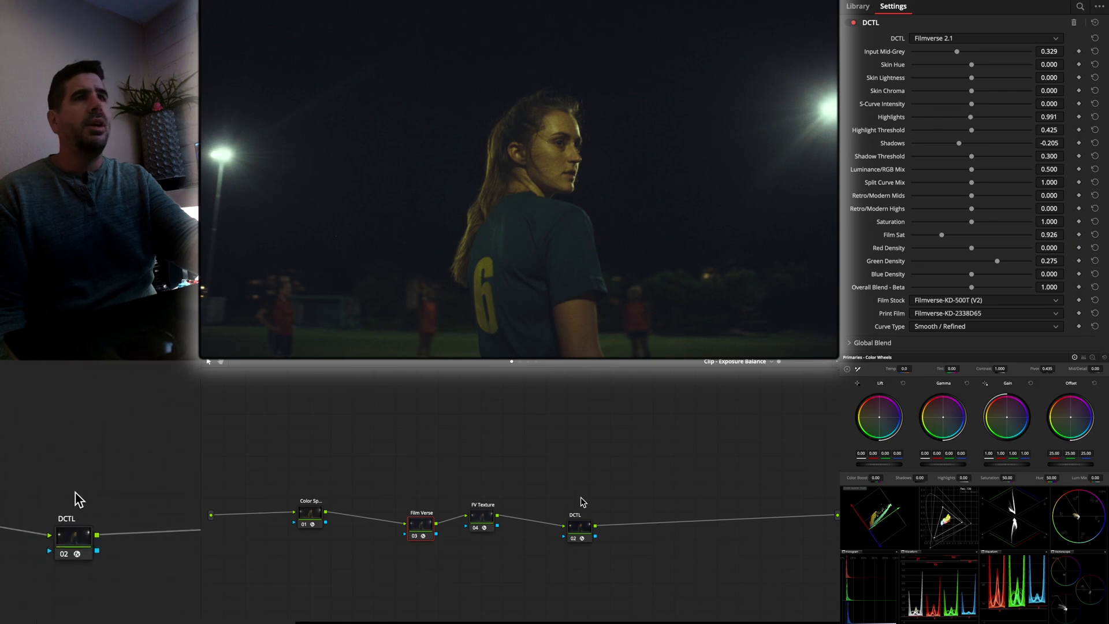
{"action": "key", "text": "Down"}
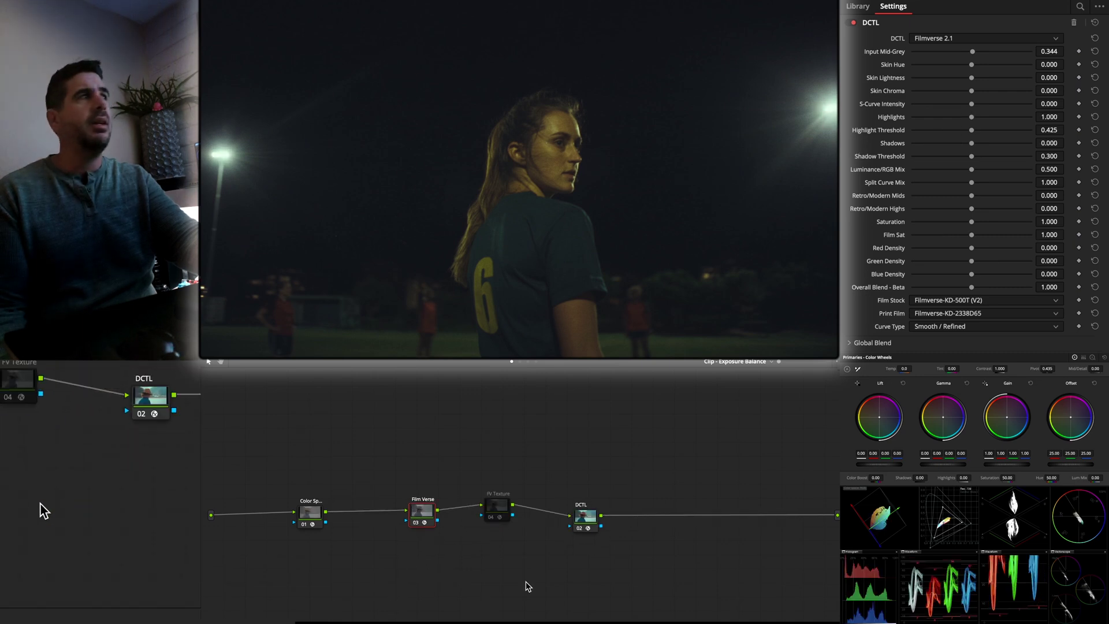
Step: Move to the lake clip and adjust its Highlight Threshold
{"action": "key", "text": "Down"}
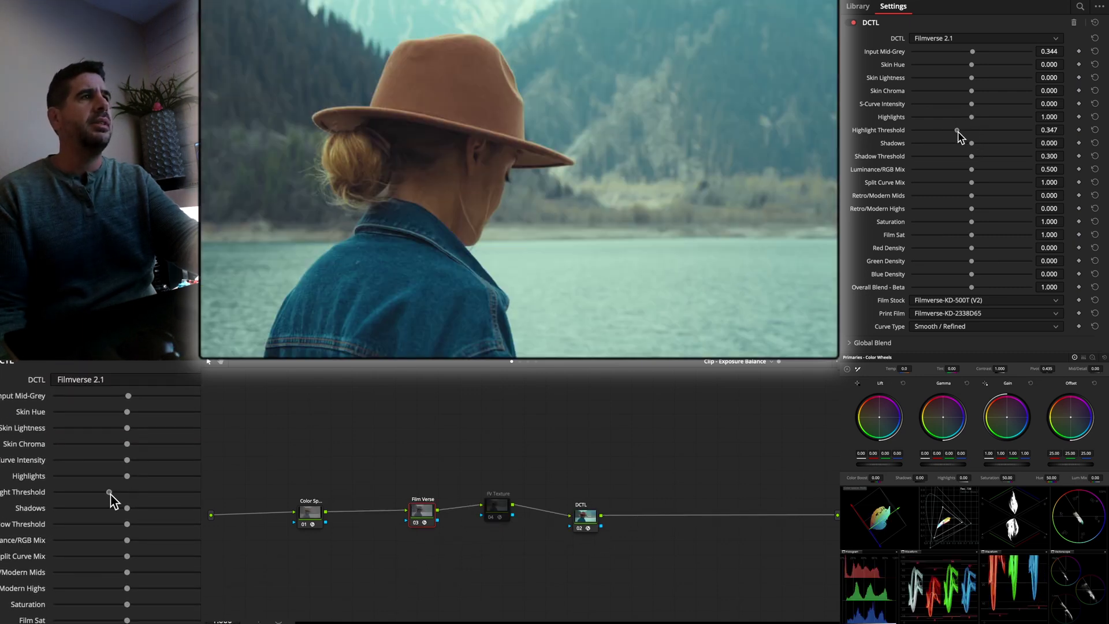
{"action": "left_click_drag", "start_coordinate": [957, 133], "coordinate": [961, 196]}
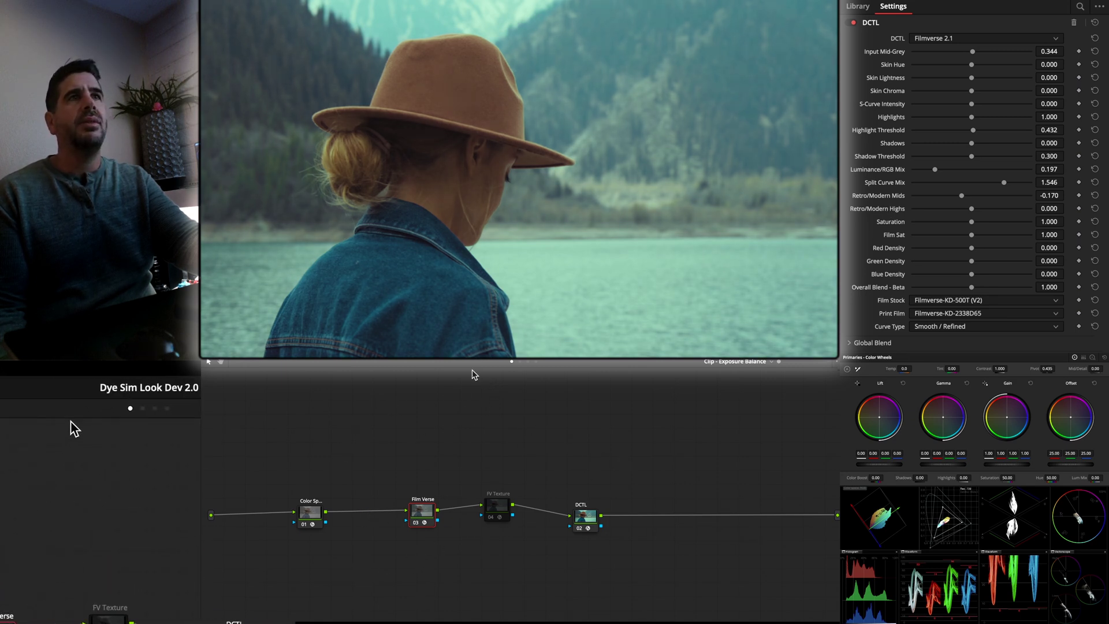
Step: Insert a DCTL node before the Film Verse node and set it to RGB Chips
{"action": "left_click", "coordinate": [857, 6]}
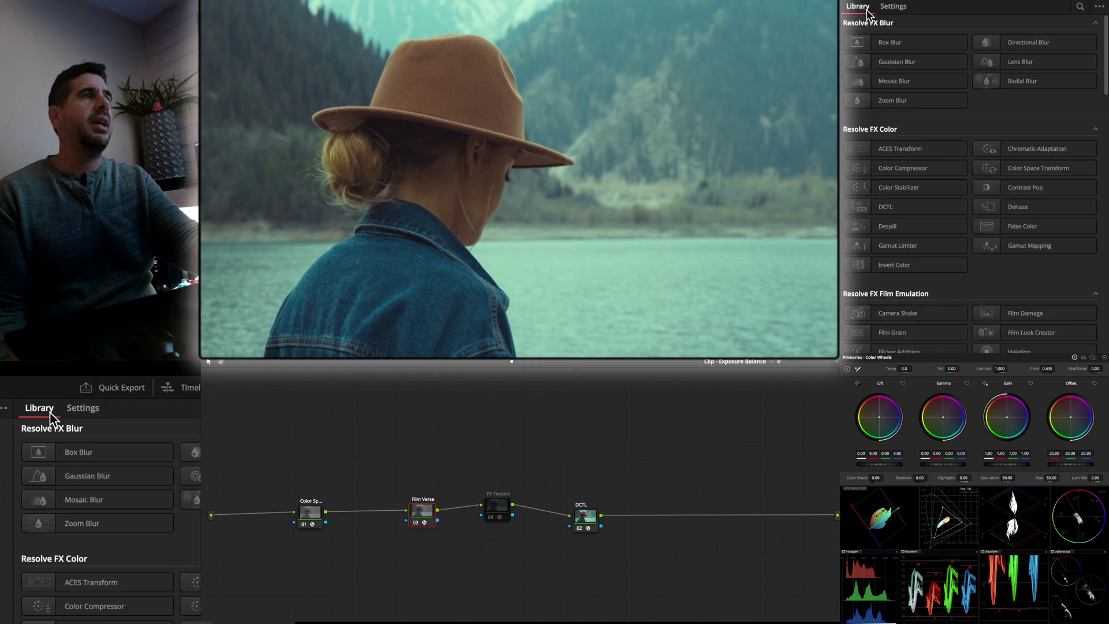
{"action": "left_click", "coordinate": [911, 207]}
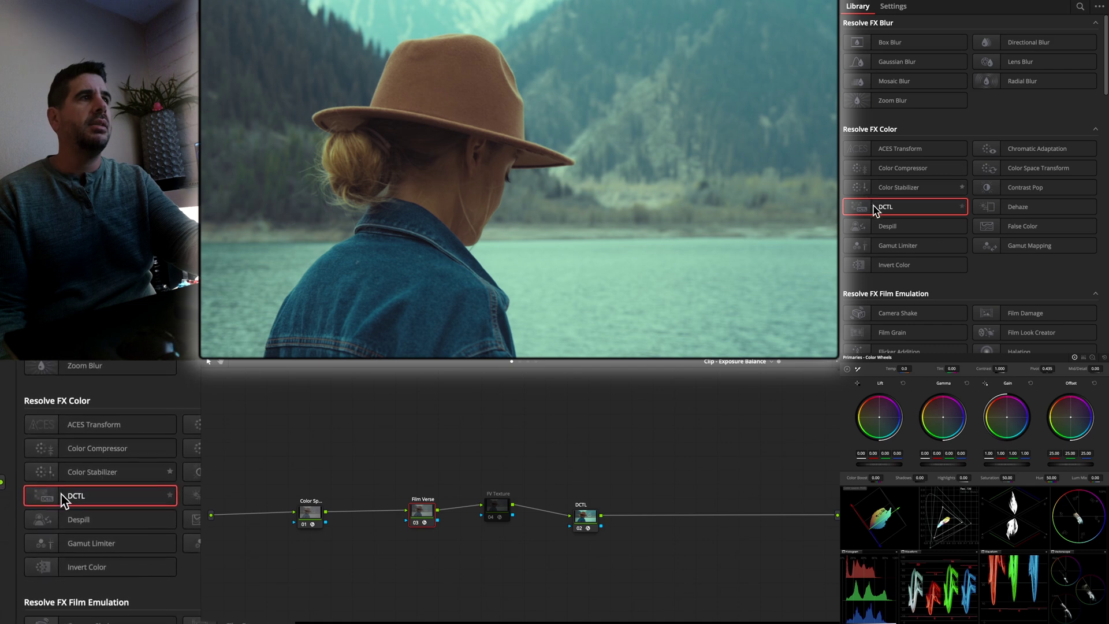
{"action": "left_click_drag", "start_coordinate": [879, 208], "coordinate": [366, 519]}
{"action": "left_click", "coordinate": [917, 41]}
{"action": "scroll", "coordinate": [953, 113], "scroll_direction": "down", "scroll_amount": 5}
{"action": "scroll", "coordinate": [953, 119], "scroll_direction": "down", "scroll_amount": 5}
{"action": "left_click", "coordinate": [953, 98]}
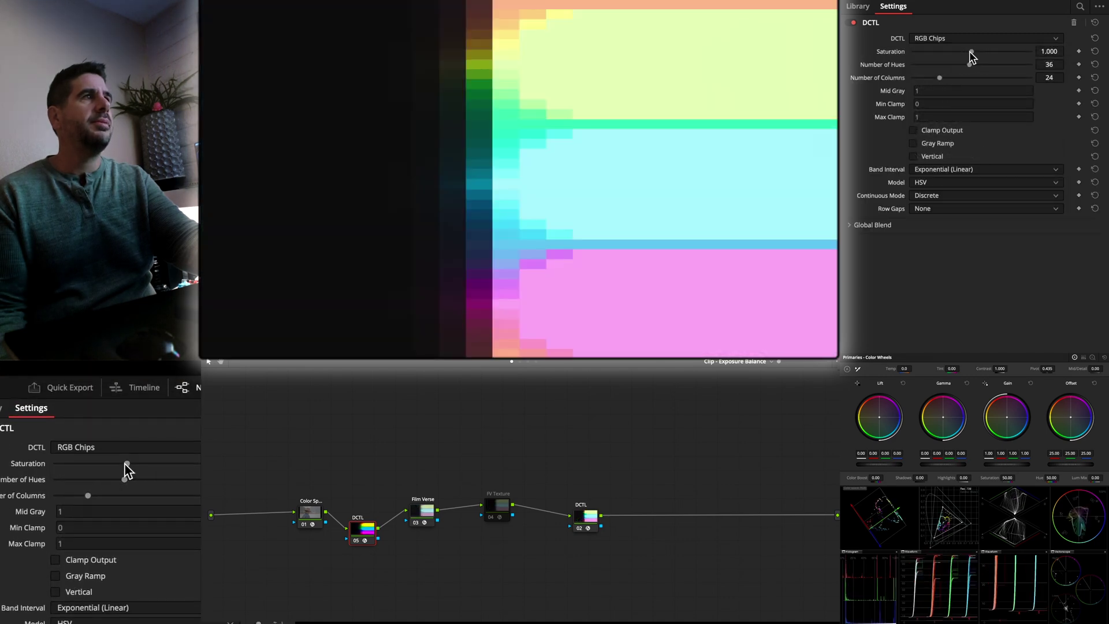
Step: Configure RGB Chips with Equal (Log) bands, 6 hues, 29 columns, Spherical model and saturation restored
{"action": "left_click_drag", "start_coordinate": [972, 52], "coordinate": [914, 53]}
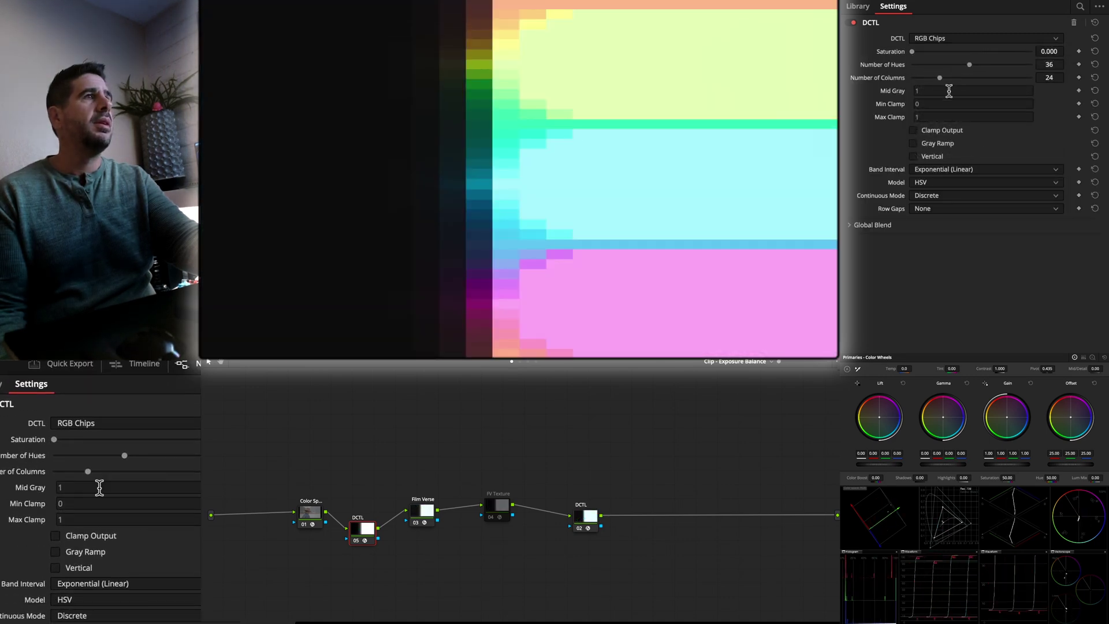
{"action": "left_click", "coordinate": [947, 170]}
{"action": "left_click", "coordinate": [954, 184]}
{"action": "left_click_drag", "start_coordinate": [971, 65], "coordinate": [912, 65]}
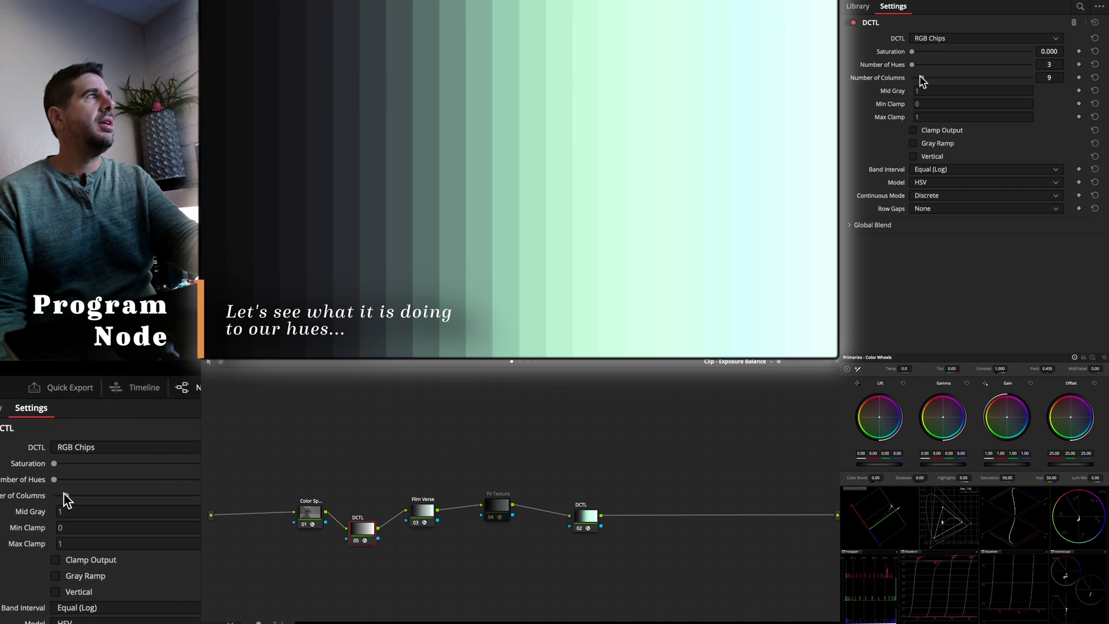
{"action": "left_click", "coordinate": [942, 80]}
{"action": "left_click_drag", "start_coordinate": [942, 80], "coordinate": [946, 78]}
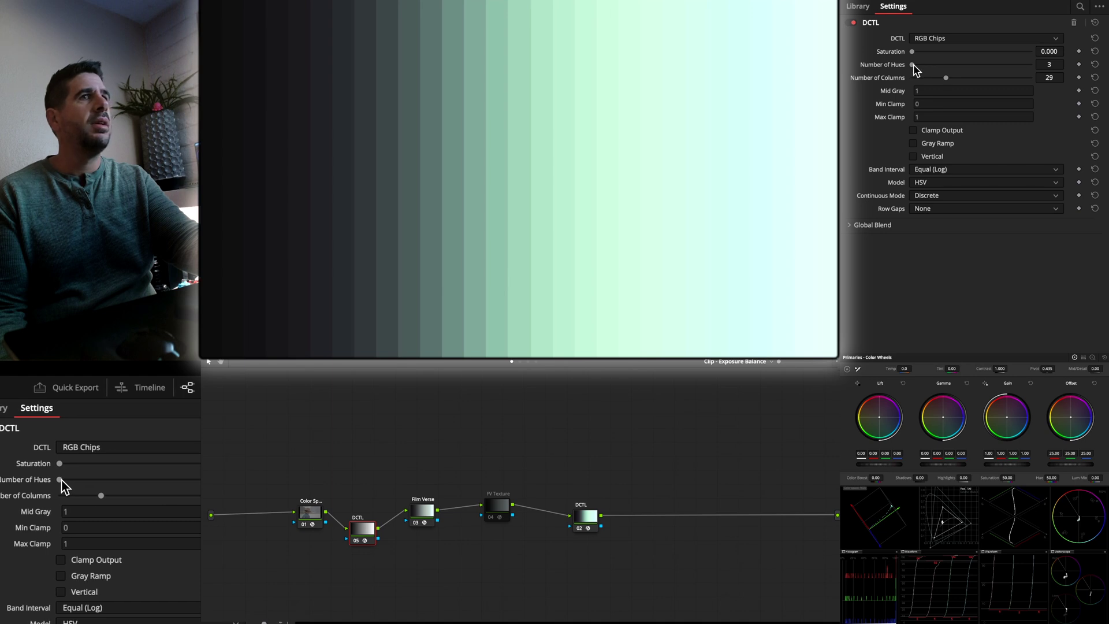
{"action": "left_click", "coordinate": [955, 182]}
{"action": "left_click", "coordinate": [957, 208]}
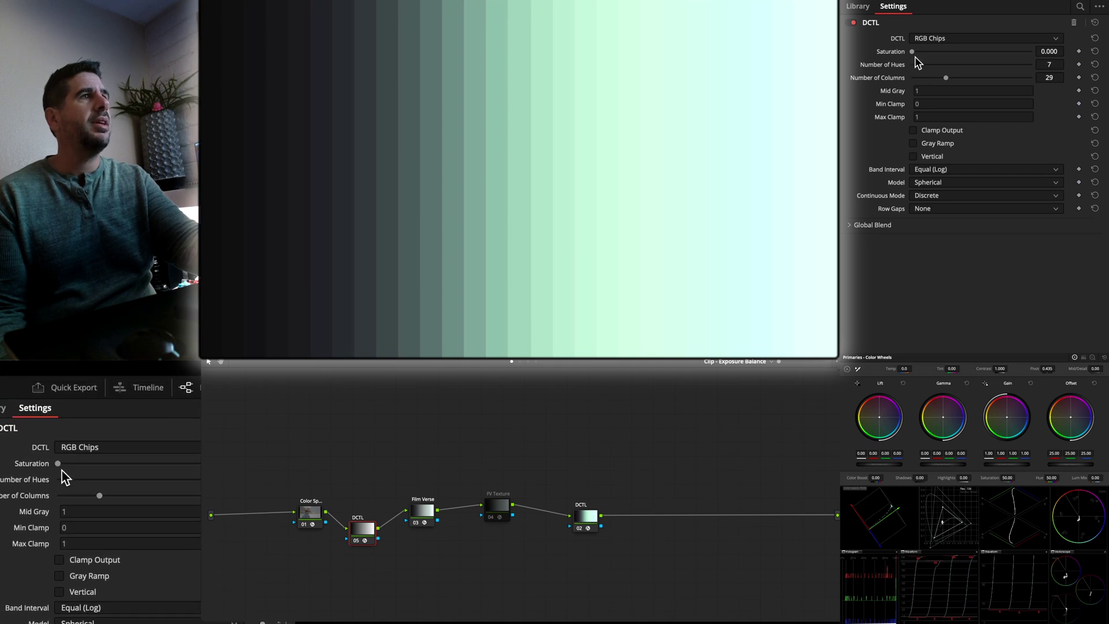
{"action": "left_click_drag", "start_coordinate": [914, 55], "coordinate": [972, 54]}
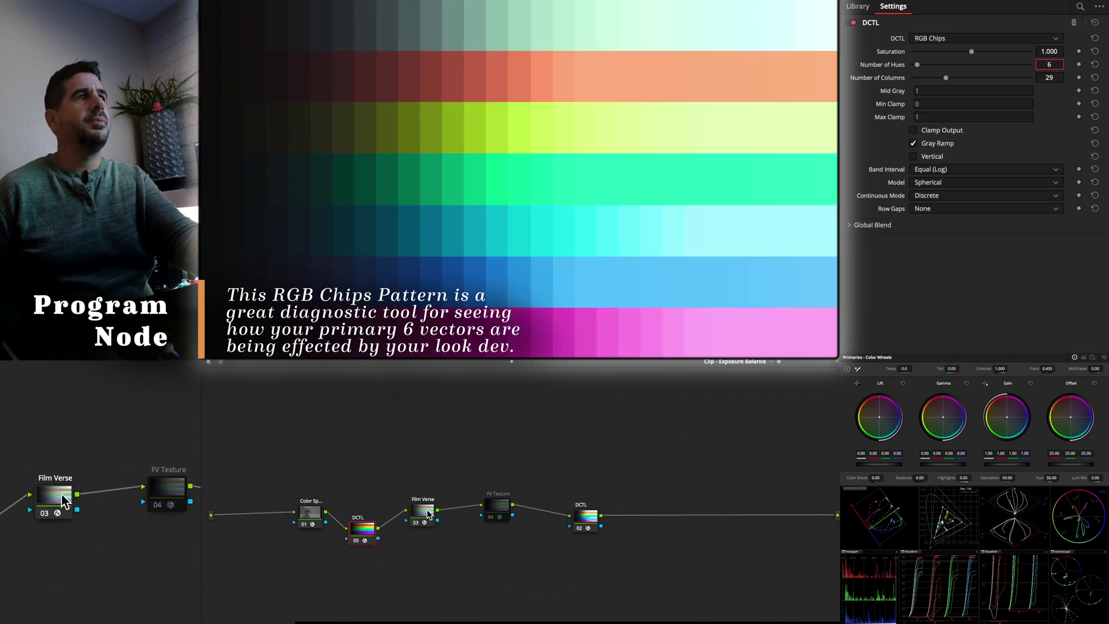
Step: Raise Film Verse Split Curve Mix to 1.354 and toggle the node off and on to compare
{"action": "left_click", "coordinate": [428, 514]}
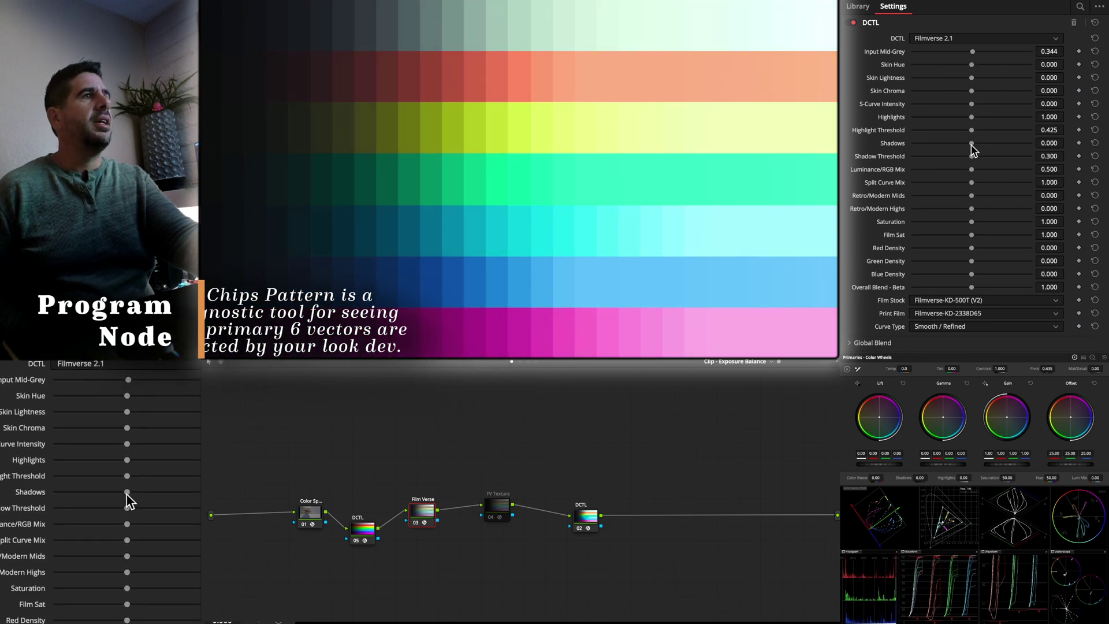
{"action": "left_click_drag", "start_coordinate": [972, 183], "coordinate": [940, 196]}
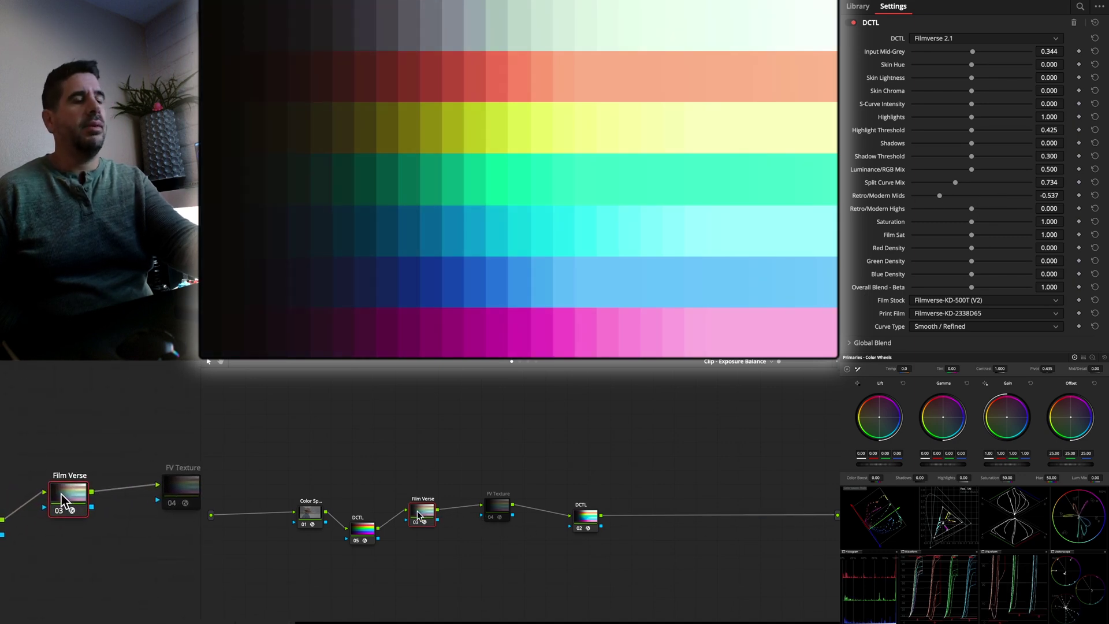
{"action": "key", "text": "ctrl+d"}
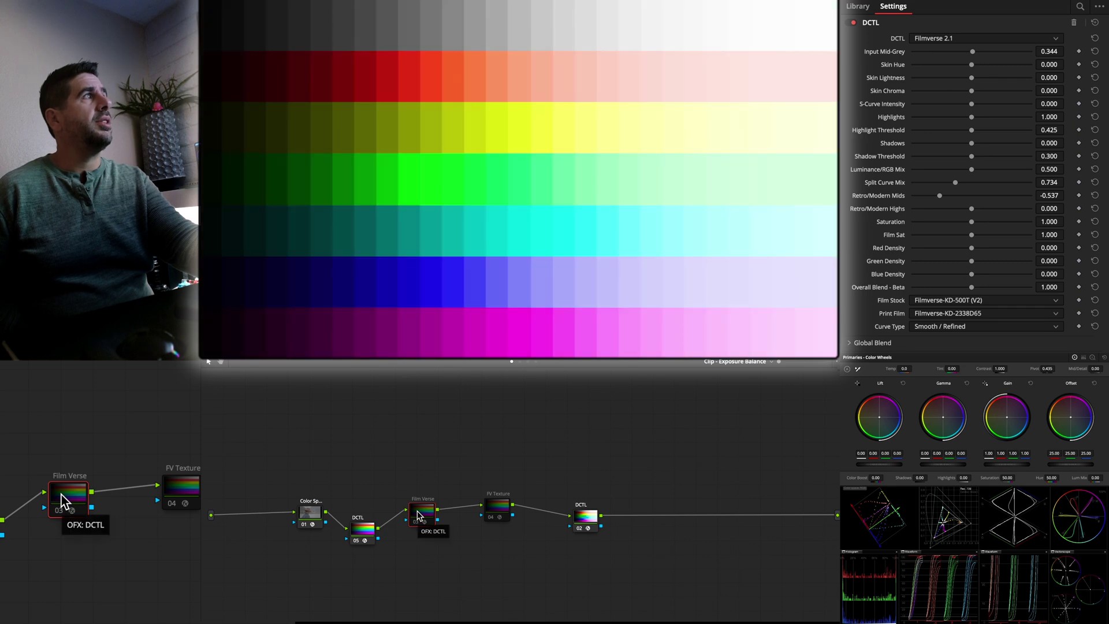
{"action": "key", "text": "ctrl+d"}
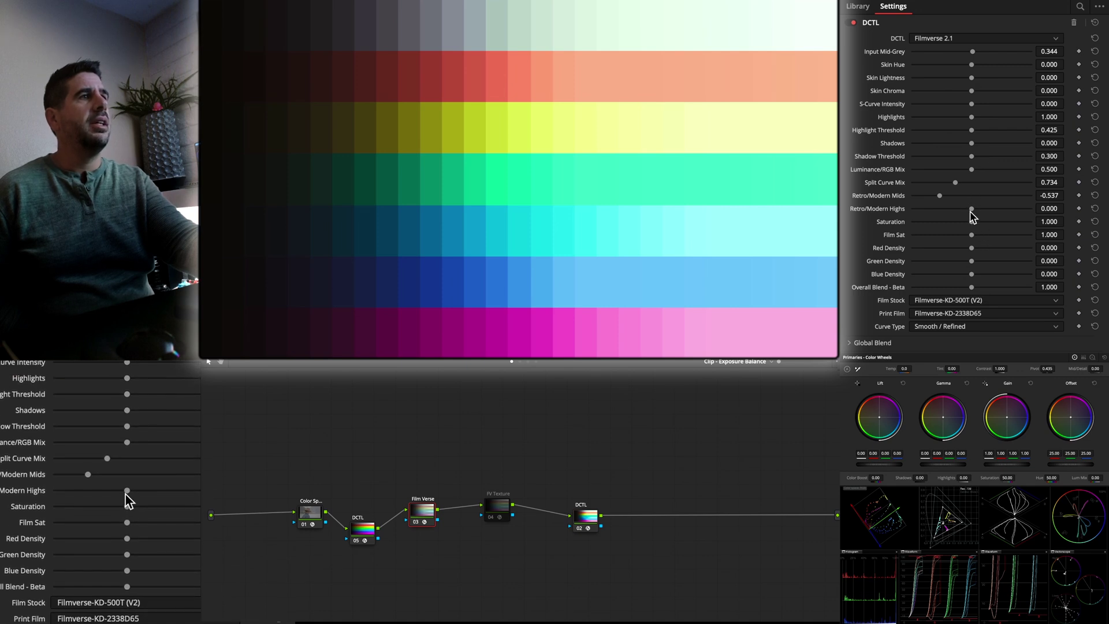
Step: Raise Saturation to 1.190, then reset Red Density and Skin Chroma to 0.000
{"action": "left_click_drag", "start_coordinate": [971, 220], "coordinate": [956, 250]}
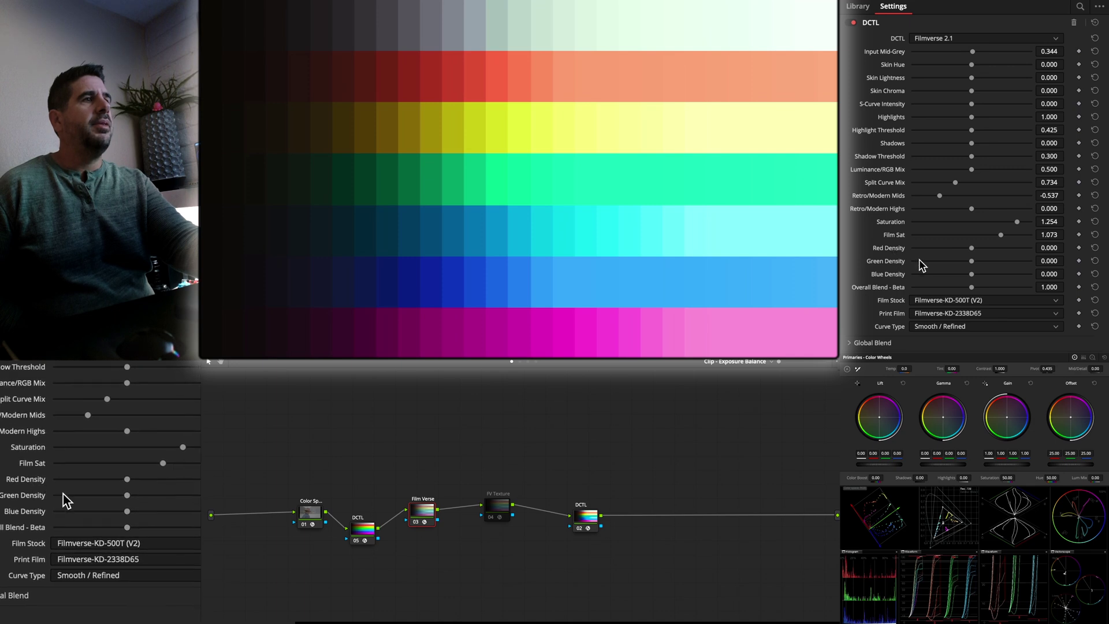
{"action": "double_click", "coordinate": [893, 249]}
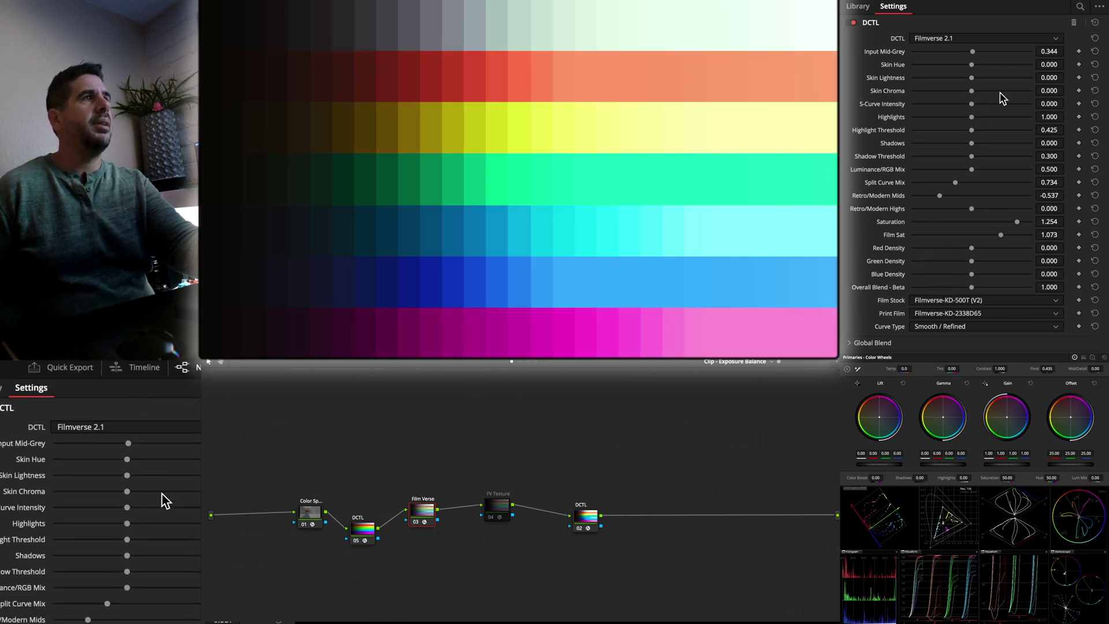
{"action": "mouse_move", "coordinate": [972, 91]}
{"action": "left_mouse_down"}
{"action": "mouse_move", "coordinate": [1011, 92]}
{"action": "mouse_move", "coordinate": [951, 93]}
{"action": "mouse_move", "coordinate": [1014, 105]}
{"action": "mouse_move", "coordinate": [963, 104]}
{"action": "left_mouse_up"}
{"action": "double_click", "coordinate": [887, 92]}
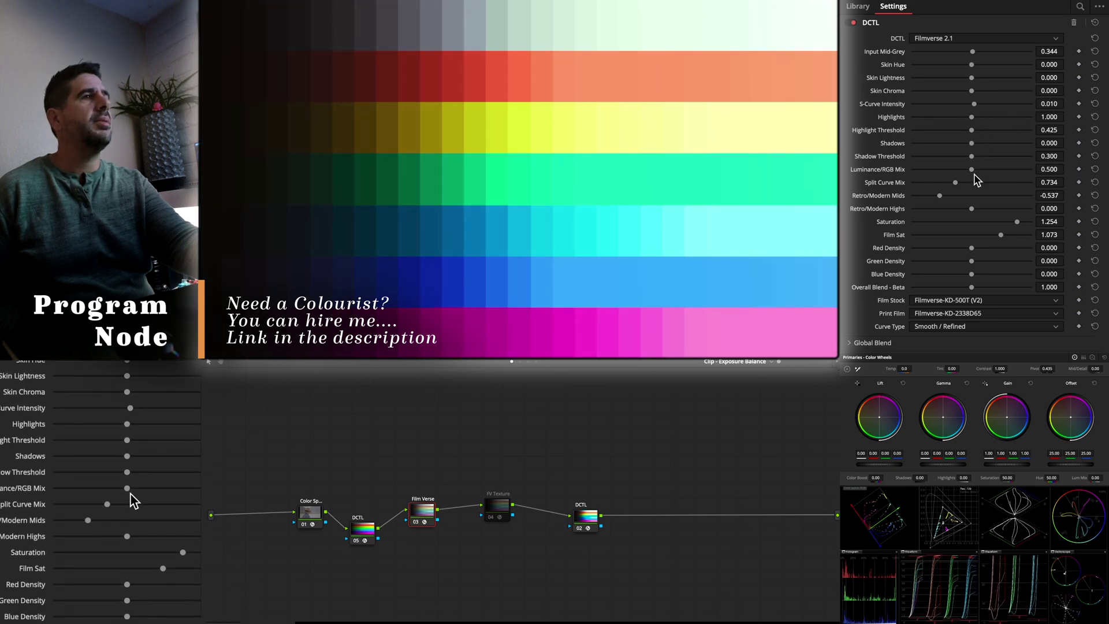
Step: Reset Filmverse 2.1, then adjust Split Curve Mix, Retro/Modern Mids (0.144) and Retro/Modern Highs
{"action": "left_click", "coordinate": [1094, 24]}
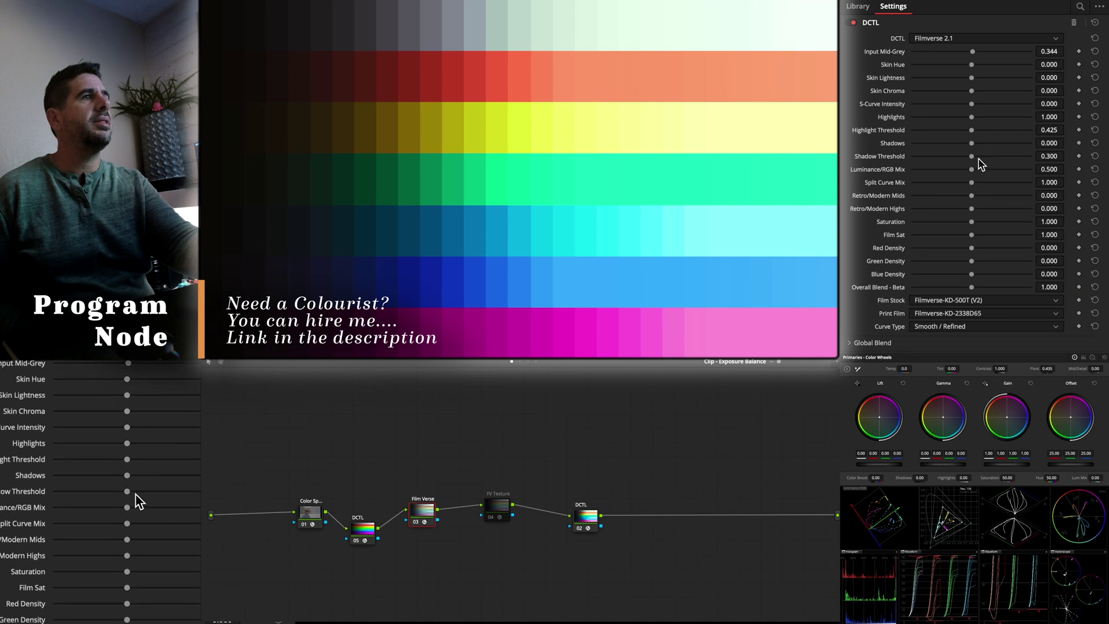
{"action": "left_click_drag", "start_coordinate": [972, 180], "coordinate": [1078, 202]}
{"action": "mouse_move", "coordinate": [996, 204]}
{"action": "left_mouse_down"}
{"action": "mouse_move", "coordinate": [919, 208]}
{"action": "mouse_move", "coordinate": [989, 213]}
{"action": "mouse_move", "coordinate": [928, 206]}
{"action": "mouse_move", "coordinate": [982, 196]}
{"action": "left_mouse_up"}
{"action": "left_click_drag", "start_coordinate": [1052, 201], "coordinate": [984, 208]}
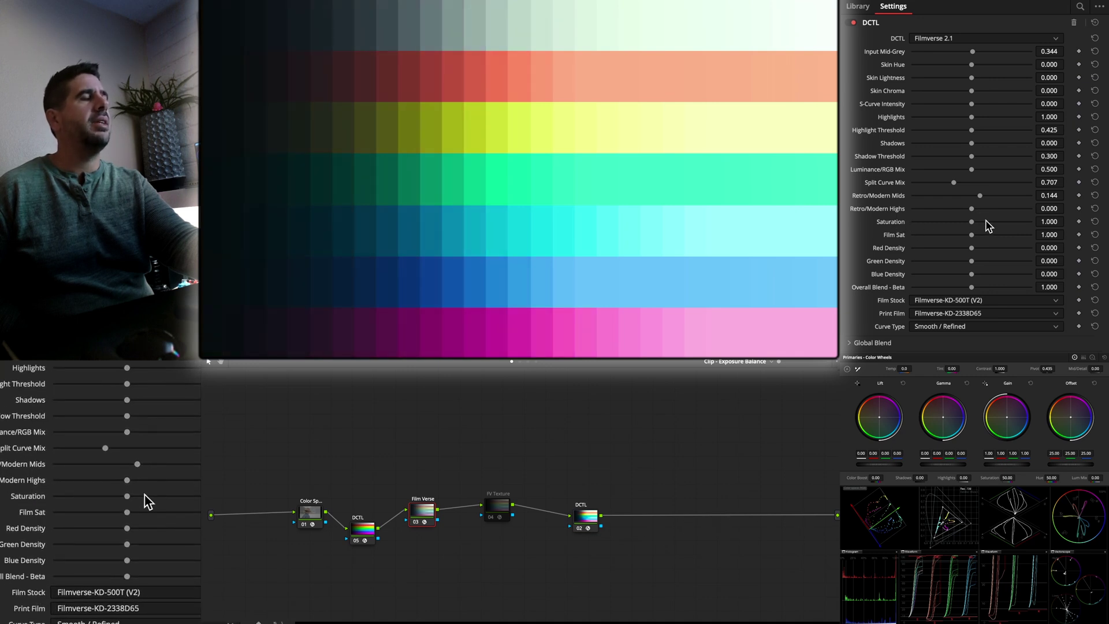
{"action": "mouse_move", "coordinate": [972, 209]}
{"action": "left_mouse_down"}
{"action": "mouse_move", "coordinate": [1009, 211]}
{"action": "mouse_move", "coordinate": [935, 215]}
{"action": "mouse_move", "coordinate": [1004, 215]}
{"action": "mouse_move", "coordinate": [980, 218]}
{"action": "left_mouse_up"}
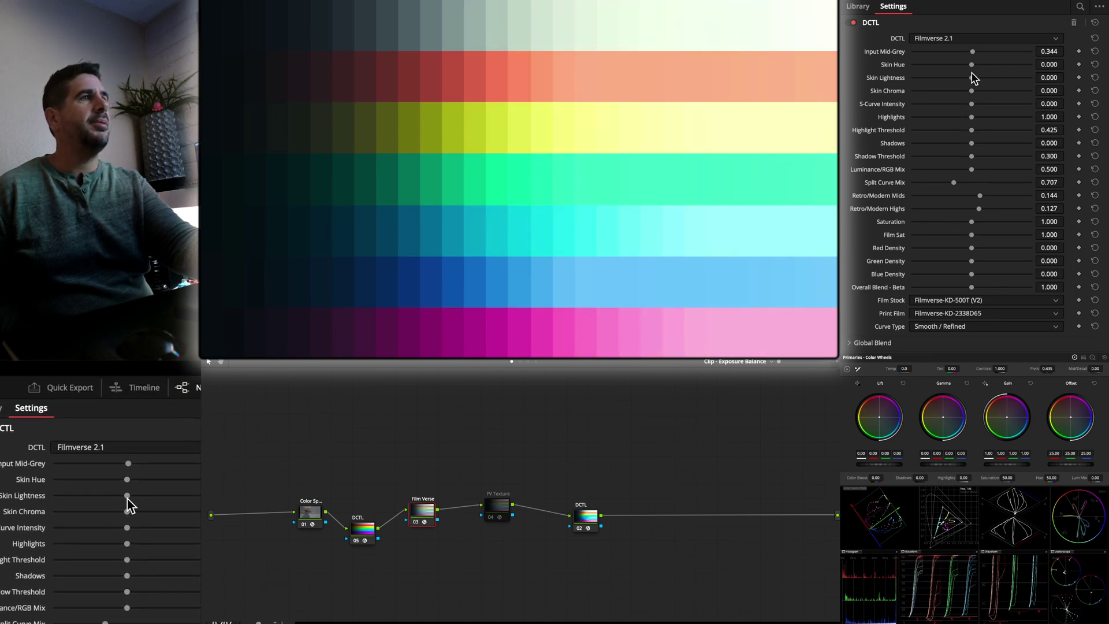
Step: Lower Input Mid-Grey to about 0.332 and Shadow Threshold to 0.097
{"action": "left_click_drag", "start_coordinate": [972, 51], "coordinate": [918, 53]}
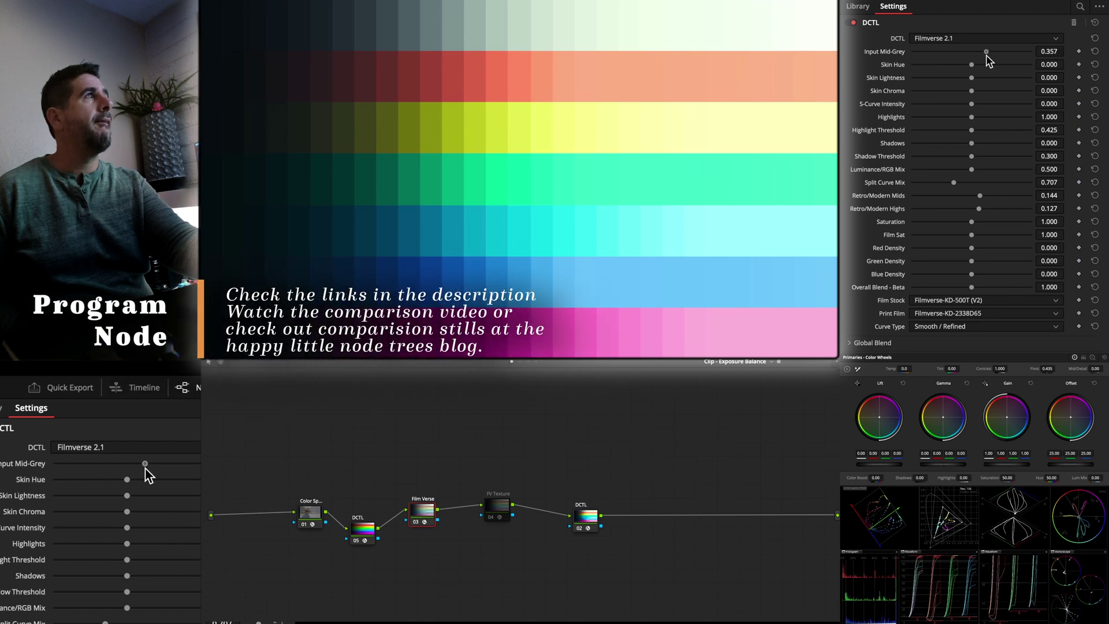
{"action": "left_click_drag", "start_coordinate": [990, 56], "coordinate": [935, 104]}
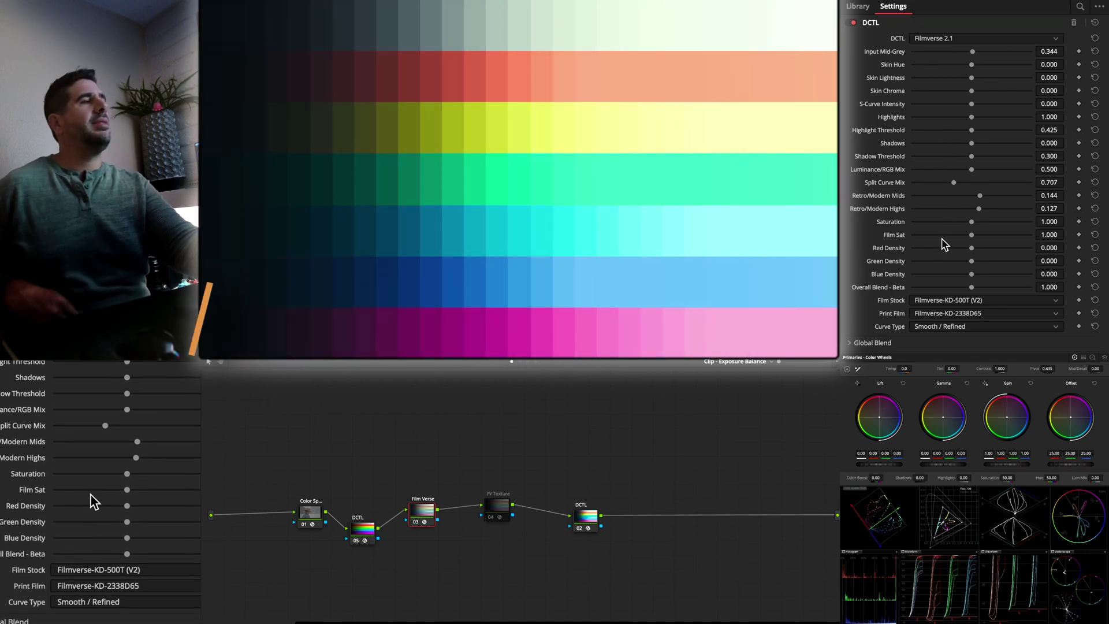
{"action": "mouse_move", "coordinate": [971, 156]}
{"action": "left_mouse_down"}
{"action": "mouse_move", "coordinate": [931, 156]}
{"action": "mouse_move", "coordinate": [953, 156]}
{"action": "left_mouse_up"}
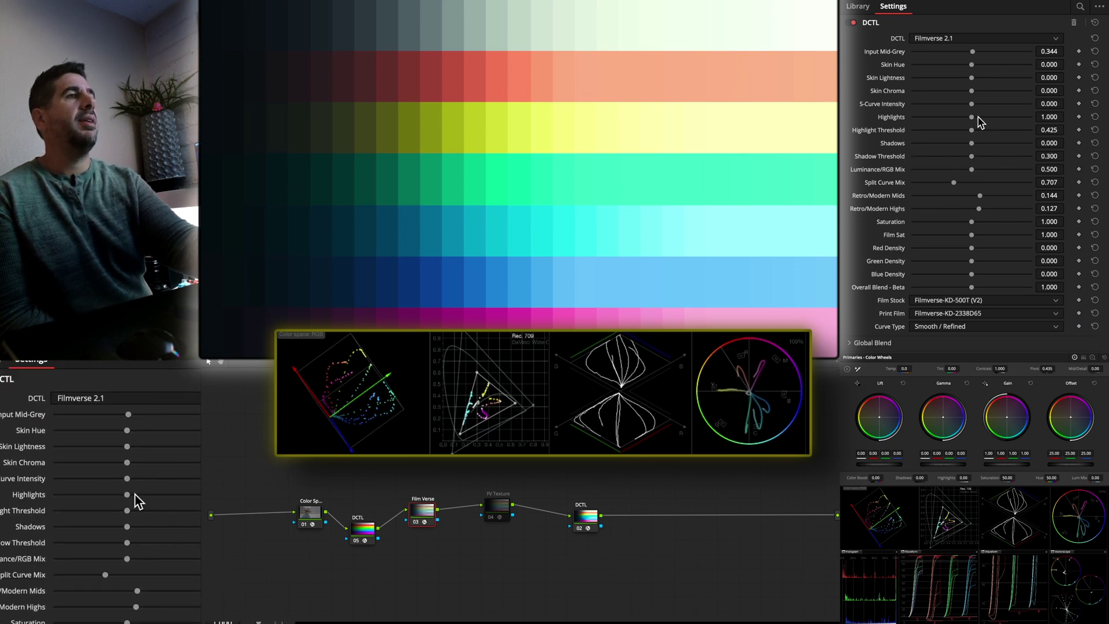
Step: Adjust the Filmverse Highlights slider in the DCTL Settings
{"action": "left_click_drag", "start_coordinate": [972, 116], "coordinate": [959, 142]}
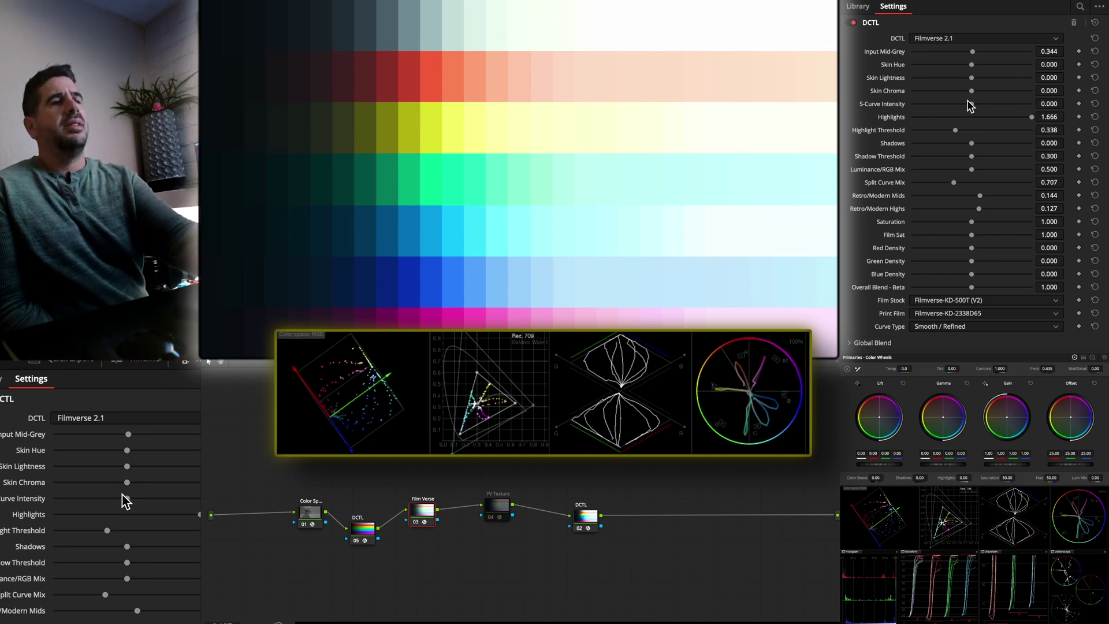
Step: Toggle the OpenDRT node (02) disabled with Ctrl+D
{"action": "left_click", "coordinate": [584, 527]}
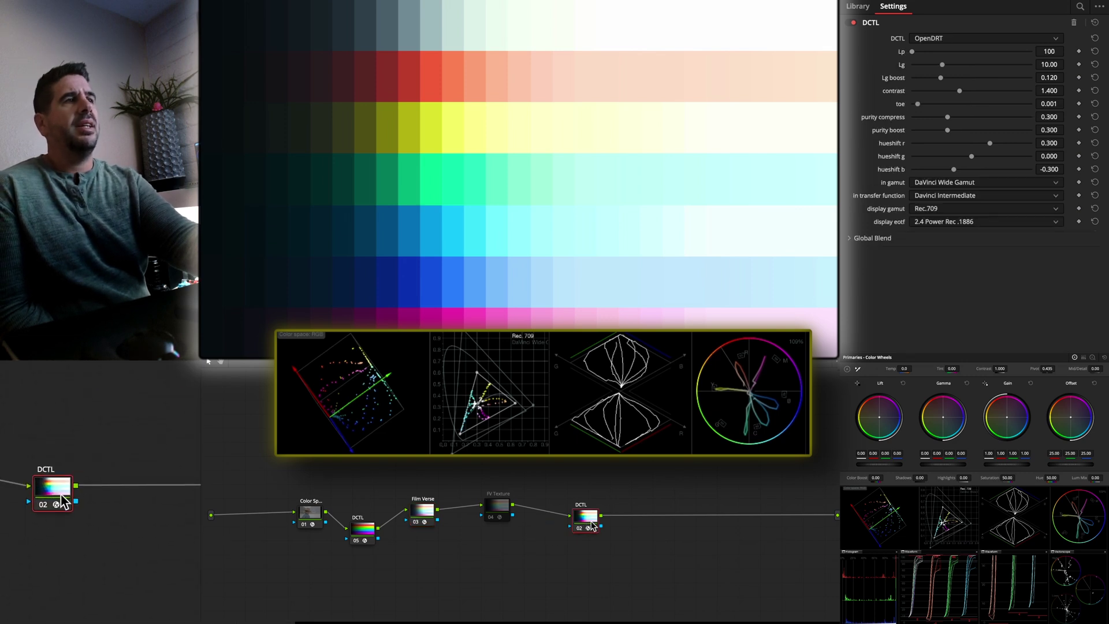
{"action": "key", "text": "ctrl+d"}
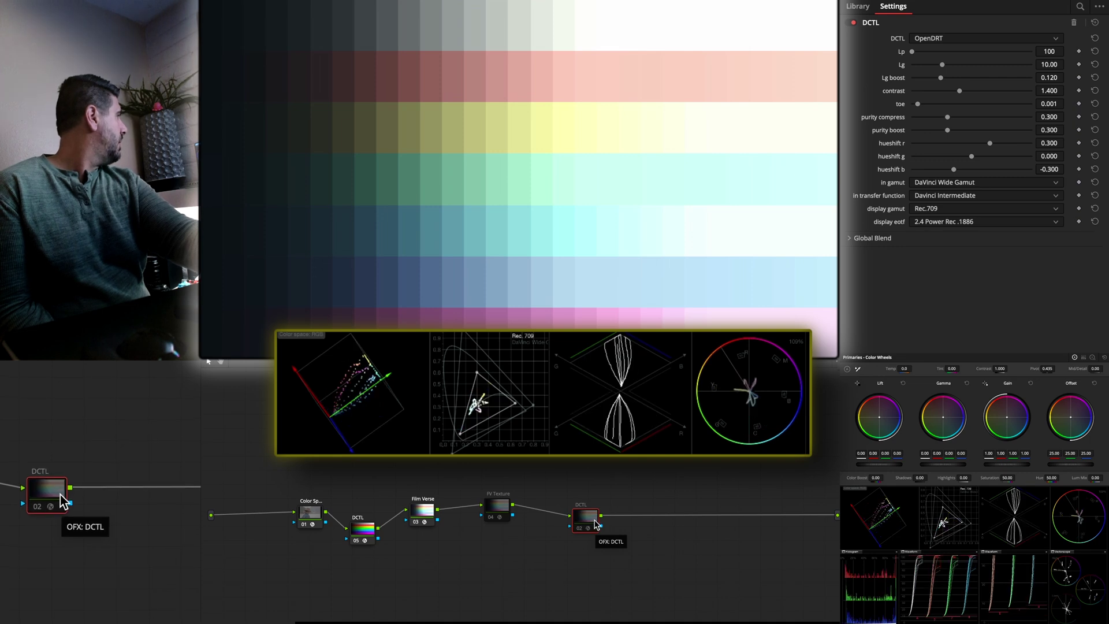
{"action": "key", "text": "ctrl+d"}
{"action": "key", "text": "ctrl+d"}
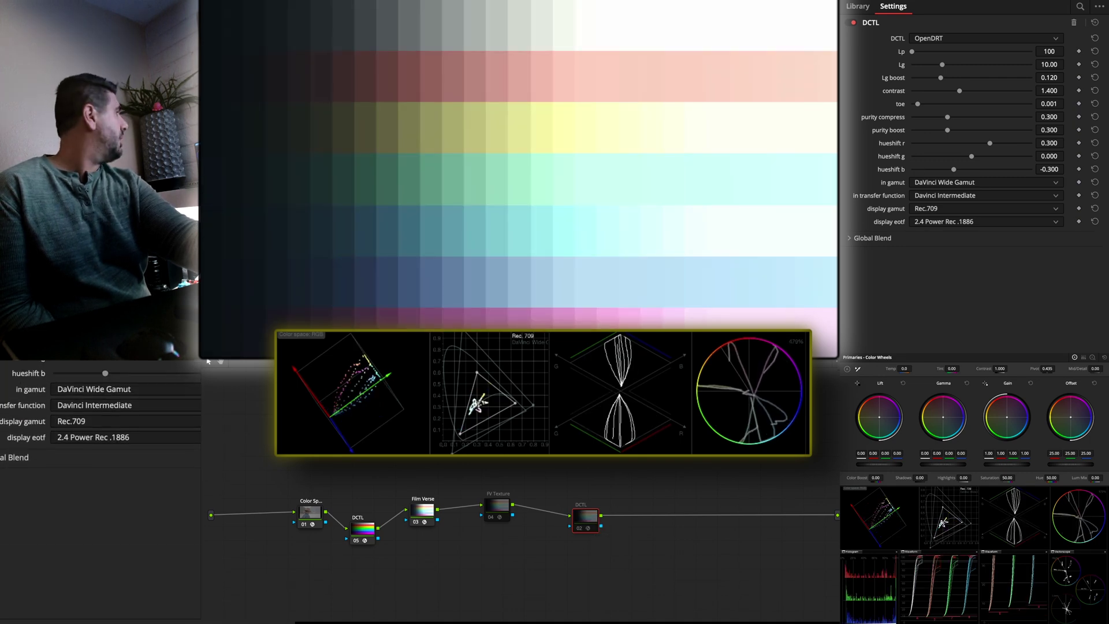
Step: Inspect the RGB Chips generator, then bypass the Film Verse node to view the raw chips
{"action": "left_click", "coordinate": [364, 533]}
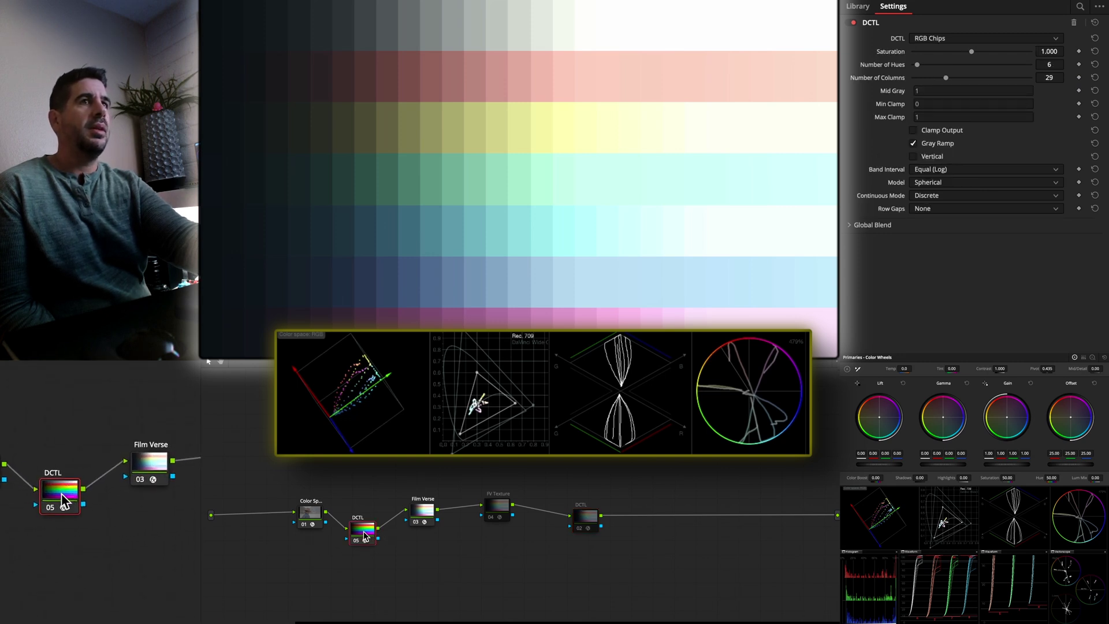
{"action": "left_click", "coordinate": [427, 518]}
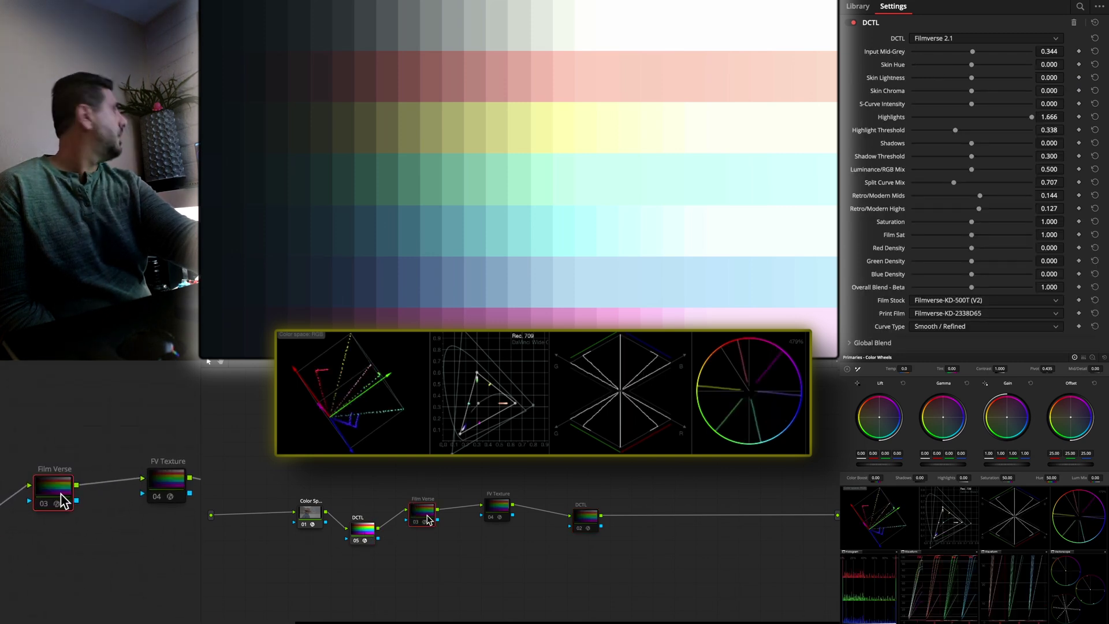
{"action": "key", "text": "ctrl+d"}
{"action": "key", "text": "ctrl+d"}
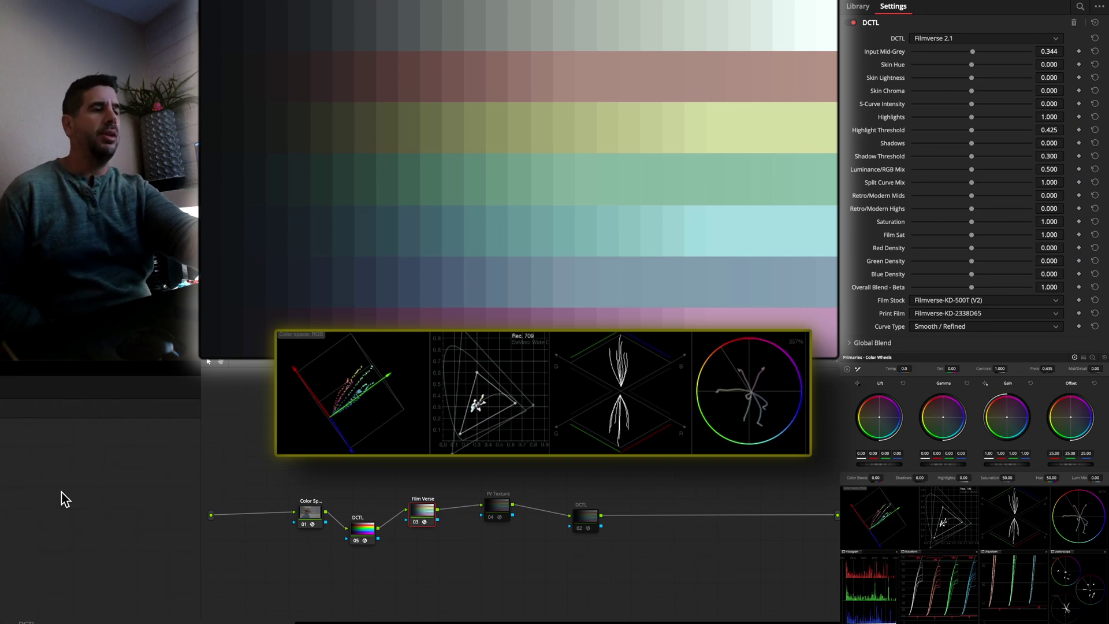
{"action": "key", "text": "ctrl+d"}
{"action": "key", "text": "ctrl+d"}
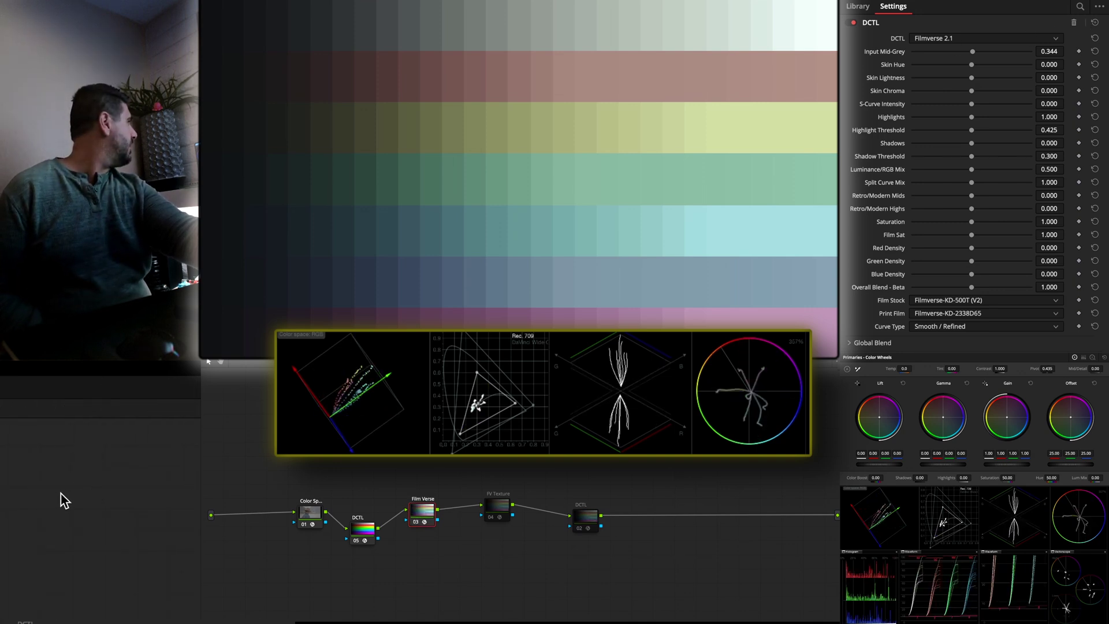
{"action": "key", "text": "ctrl+d"}
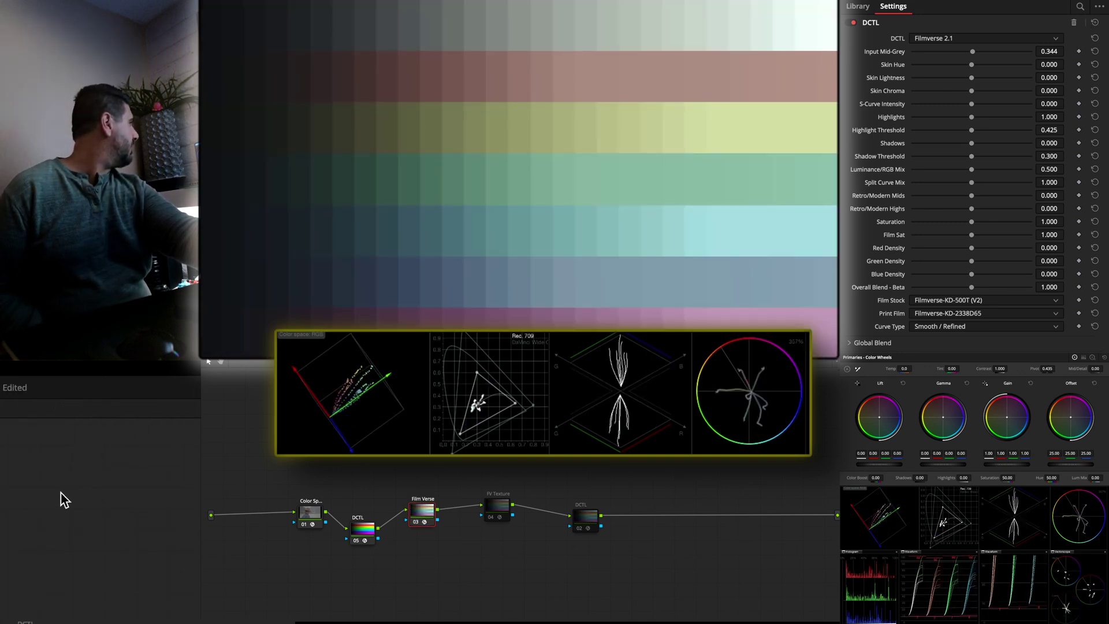
{"action": "key", "text": "ctrl+d"}
{"action": "key", "text": "ctrl+d"}
{"action": "key", "text": "ctrl+d"}
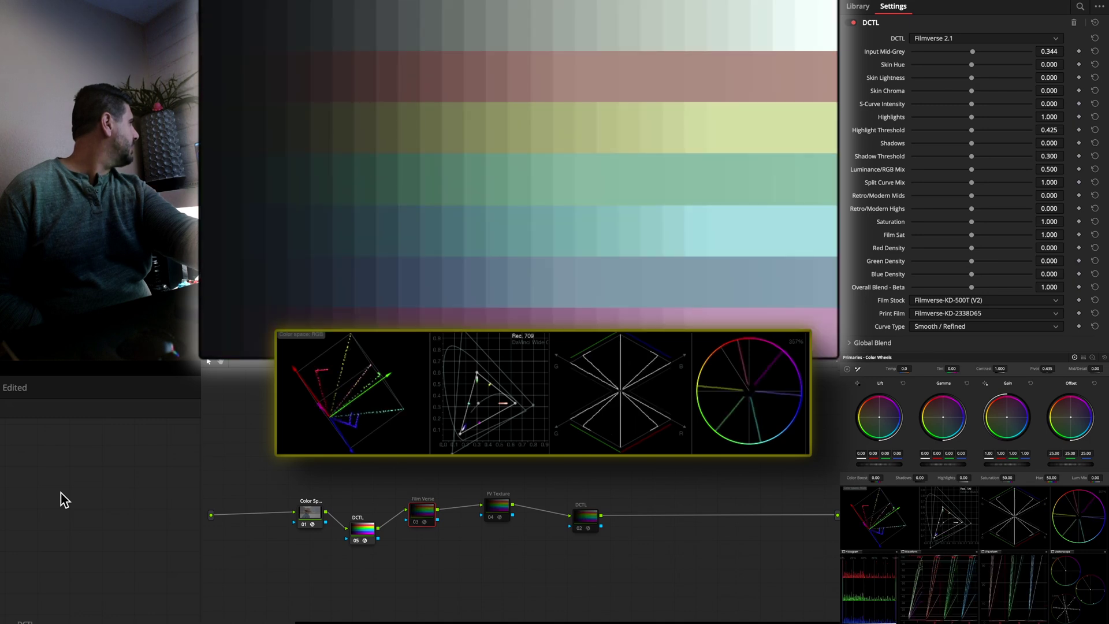
{"action": "key", "text": "ctrl+d"}
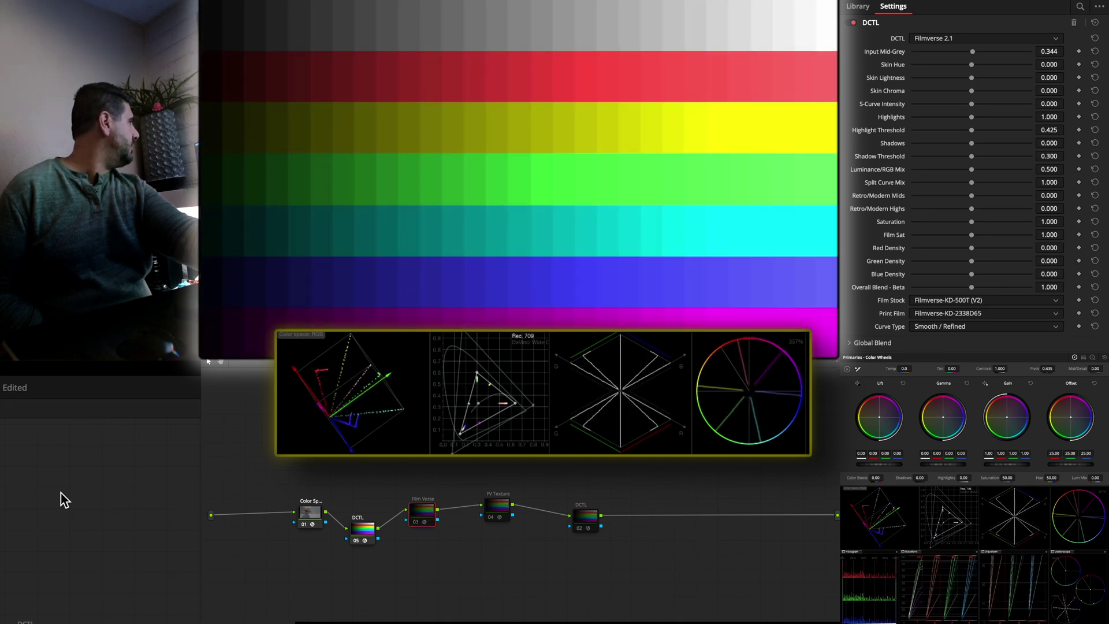
{"action": "key", "text": "ctrl+d"}
{"action": "key", "text": "ctrl+d"}
{"action": "key", "text": "ctrl+d"}
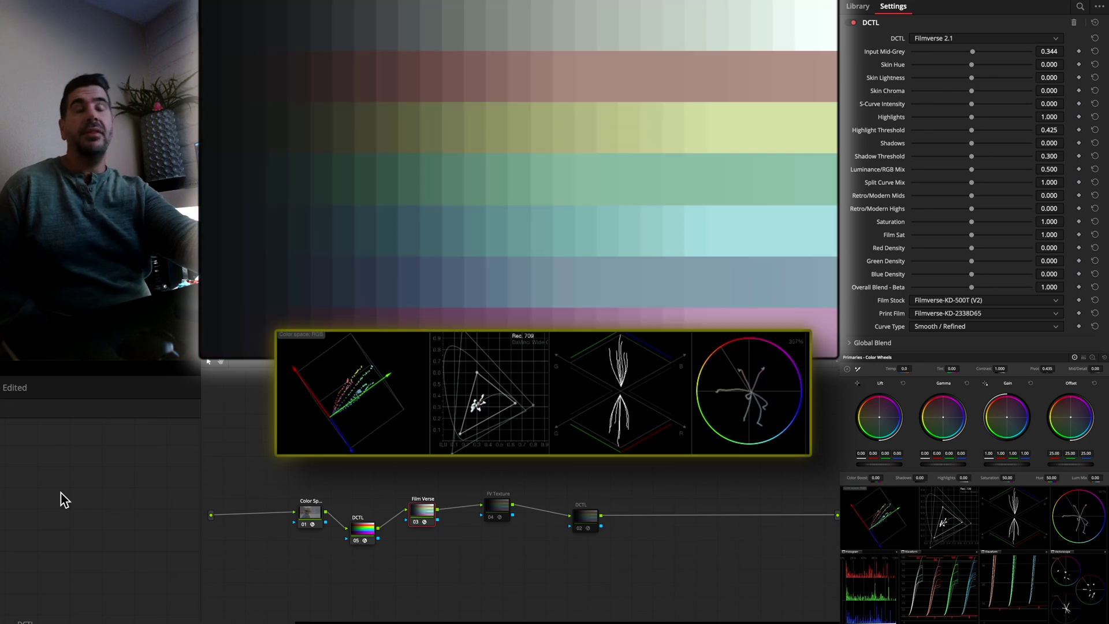
{"action": "key", "text": "ctrl+d"}
{"action": "key", "text": "ctrl+d"}
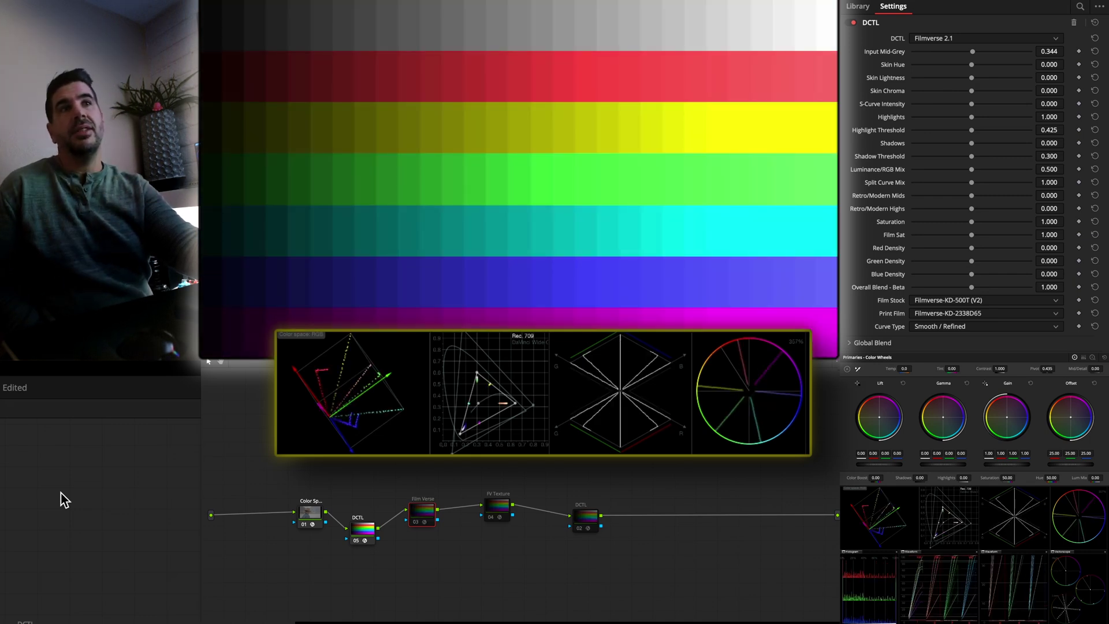
{"action": "key", "text": "ctrl+d"}
{"action": "key", "text": "ctrl+d"}
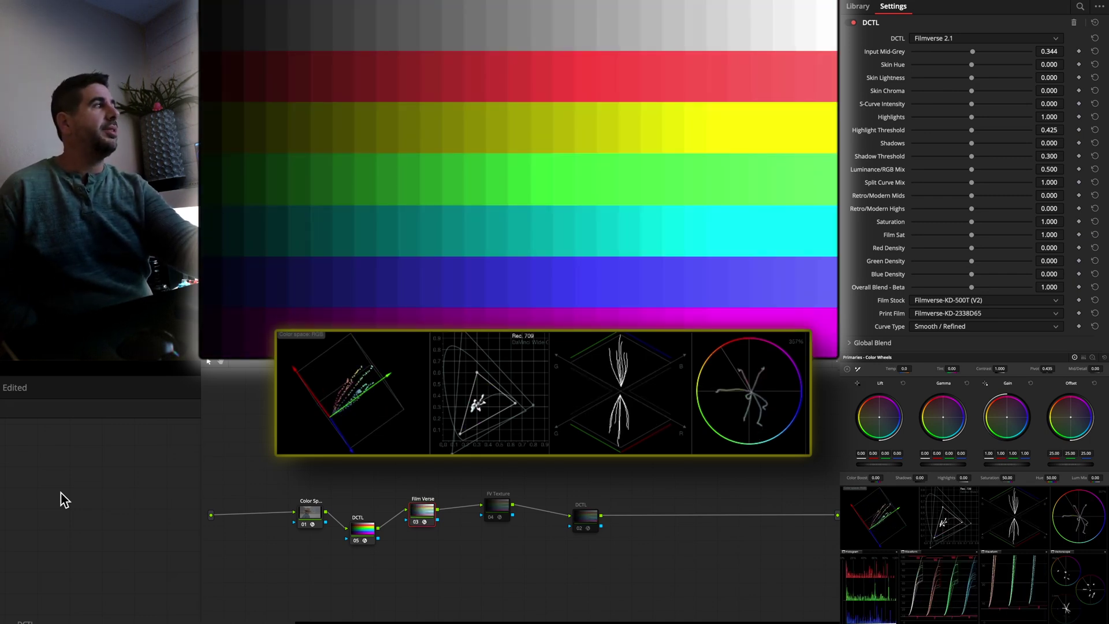
{"action": "key", "text": "ctrl+d"}
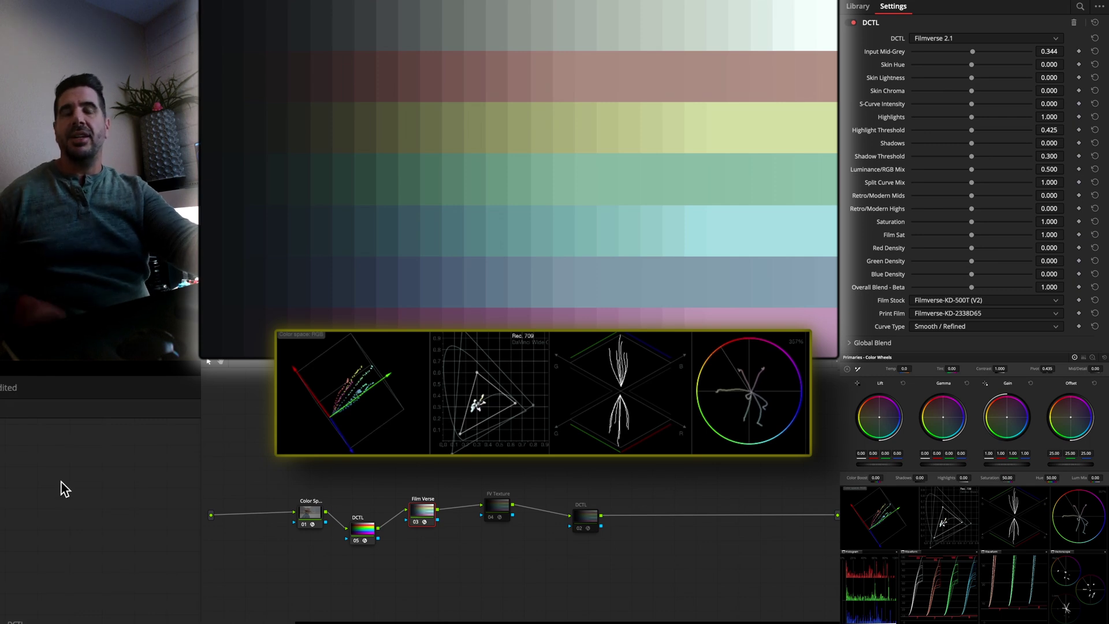